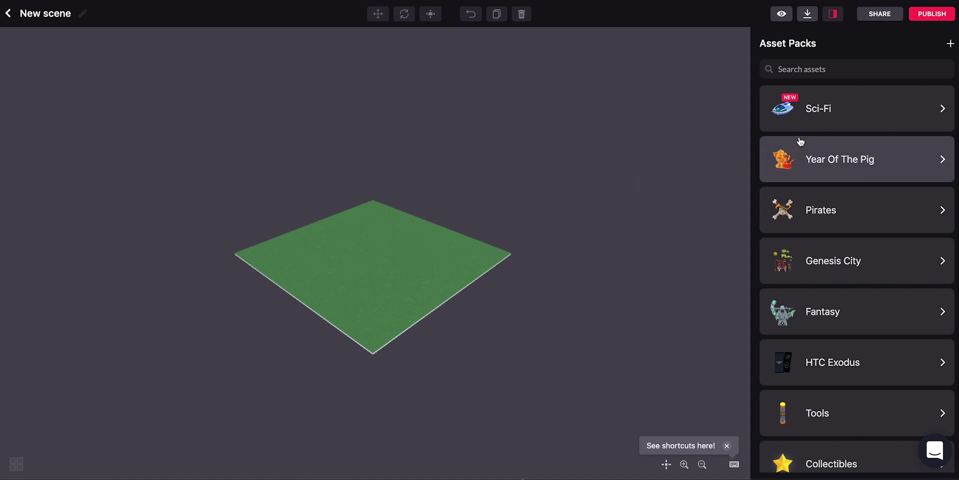
# - Browse the Nature assets in the Sci-Fi pack and return to the list of asset packs
pyautogui.click(879, 116)
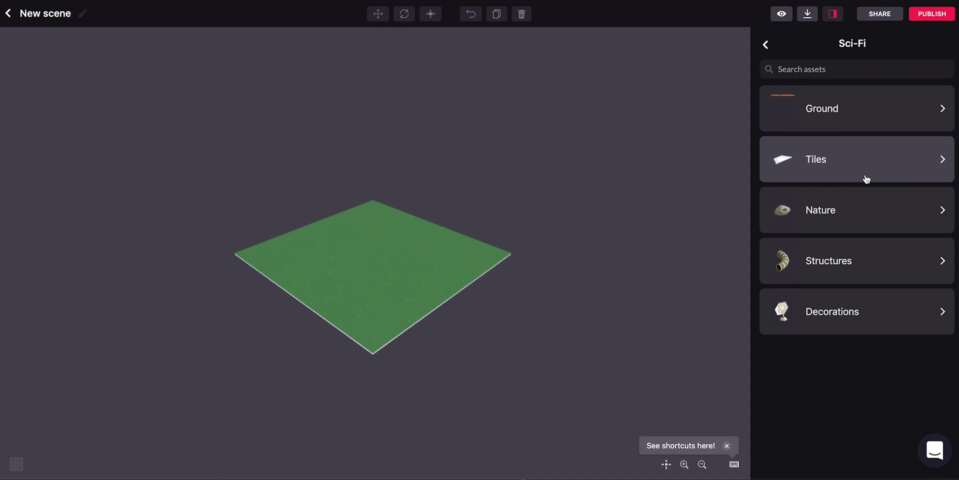
pyautogui.click(864, 218)
pyautogui.scroll(-2, 863, 336)
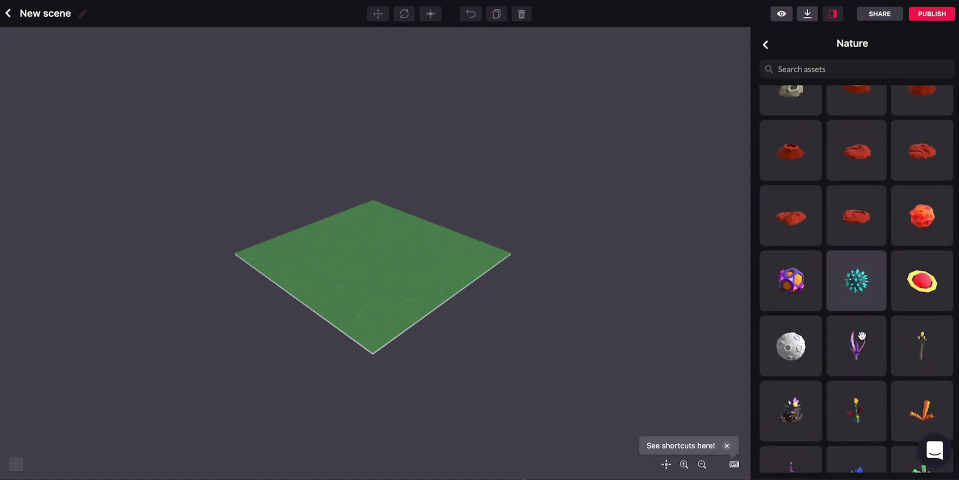
pyautogui.scroll(2, 859, 334)
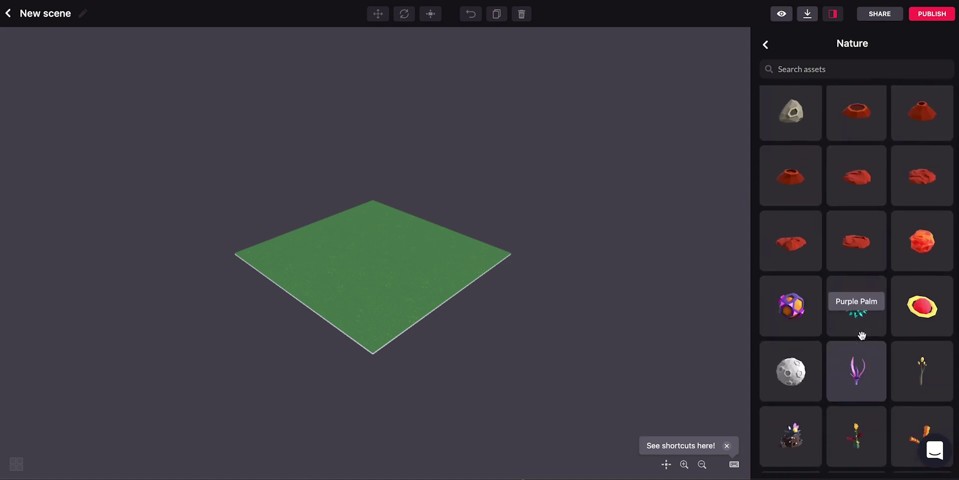
pyautogui.click(766, 45)
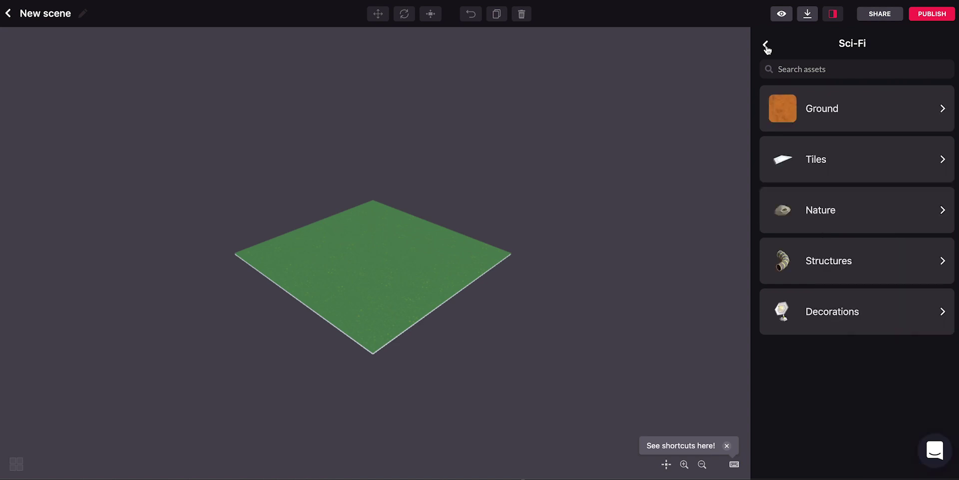
pyautogui.click(766, 45)
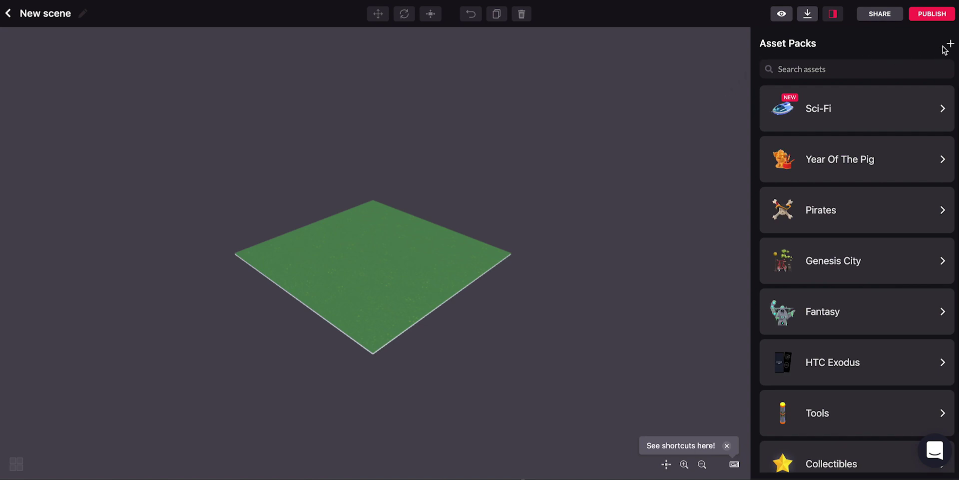
# - Start creating a new asset pack and consult the 3D model essentials page in the Decentraland docs
pyautogui.scroll(-1, 907, 300)
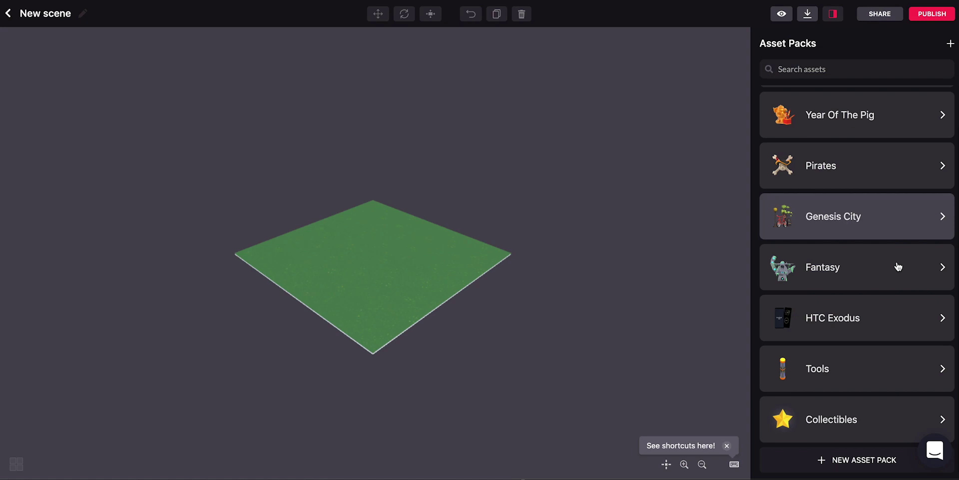
pyautogui.click(853, 465)
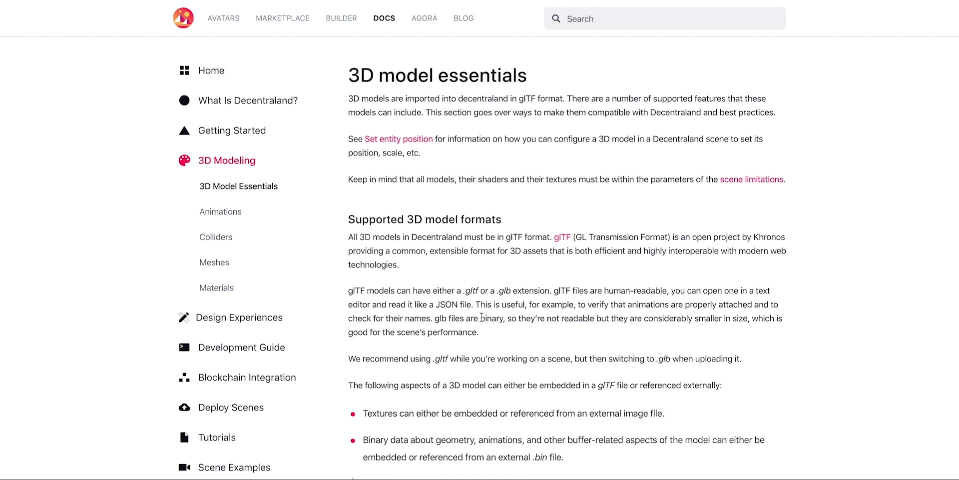
pyautogui.scroll(-1, 462, 383)
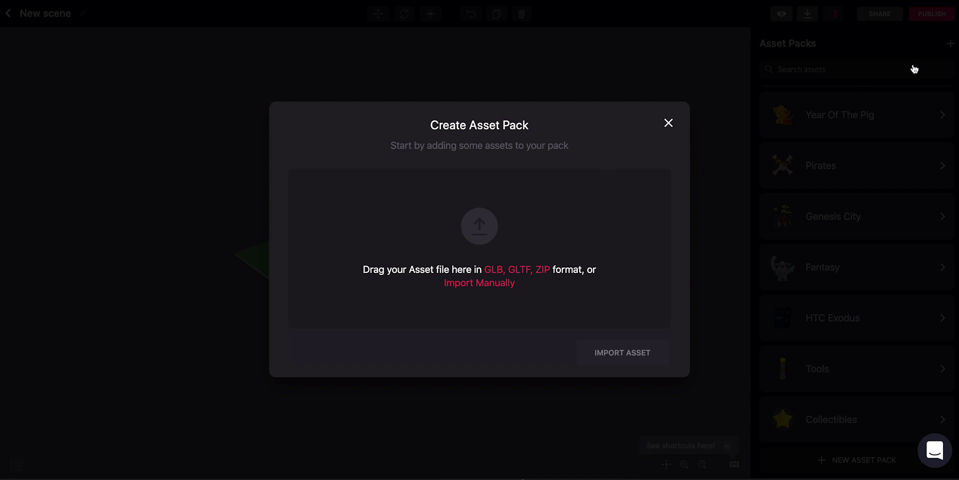
# - Add all files from archive.zip through Trevor.glb in the builter-tutorial folder to the new asset pack
pyautogui.press('super+Tab')
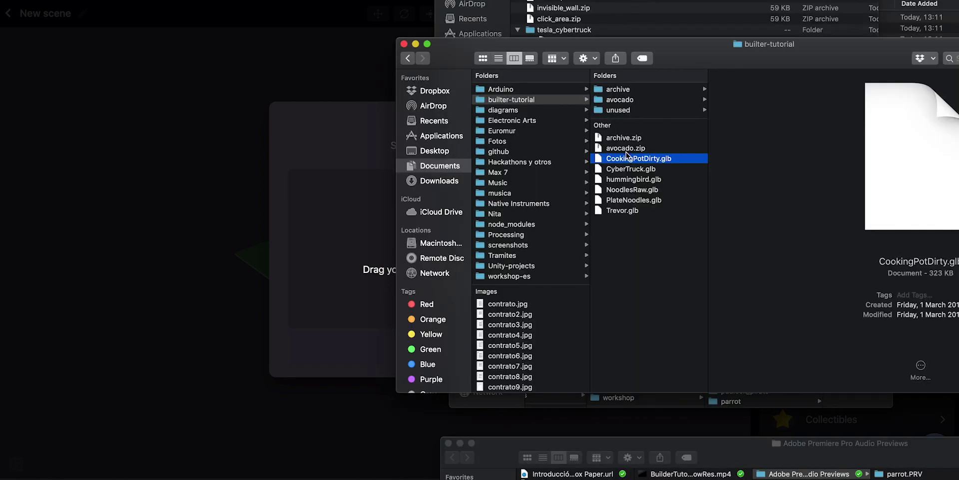
pyautogui.click(624, 139)
pyautogui.keyDown('shift'); pyautogui.click(623, 210); pyautogui.keyUp('shift')
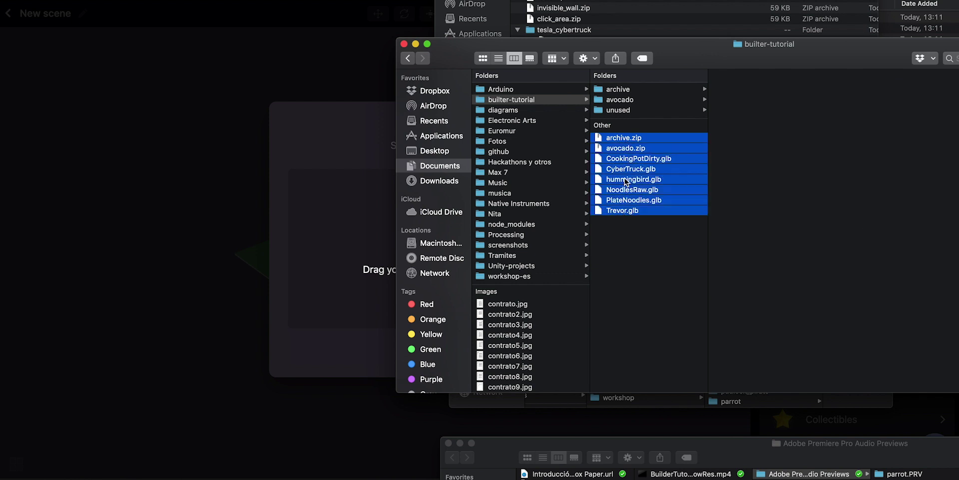
pyautogui.moveTo(627, 181); pyautogui.dragTo(365, 257)
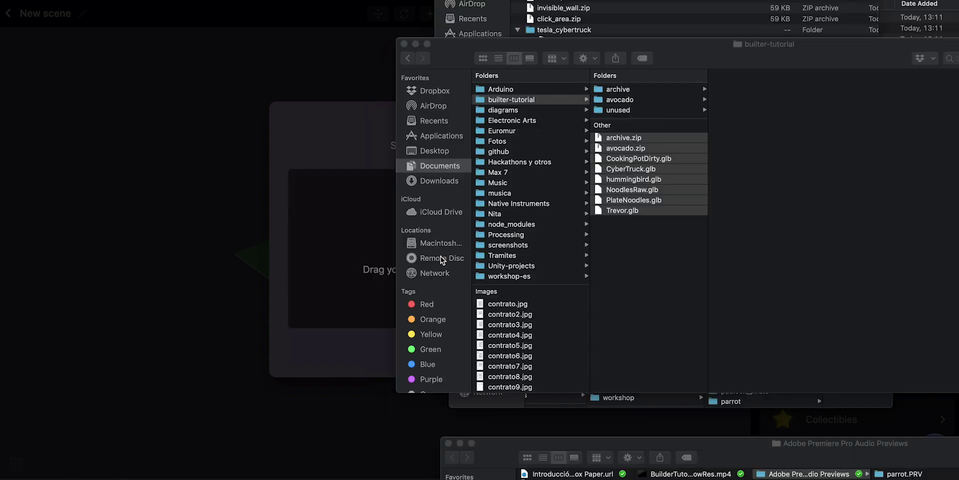
# - Check the model files in the archive and avocado folders, and drop avocado.zip onto the asset import area
pyautogui.click(647, 91)
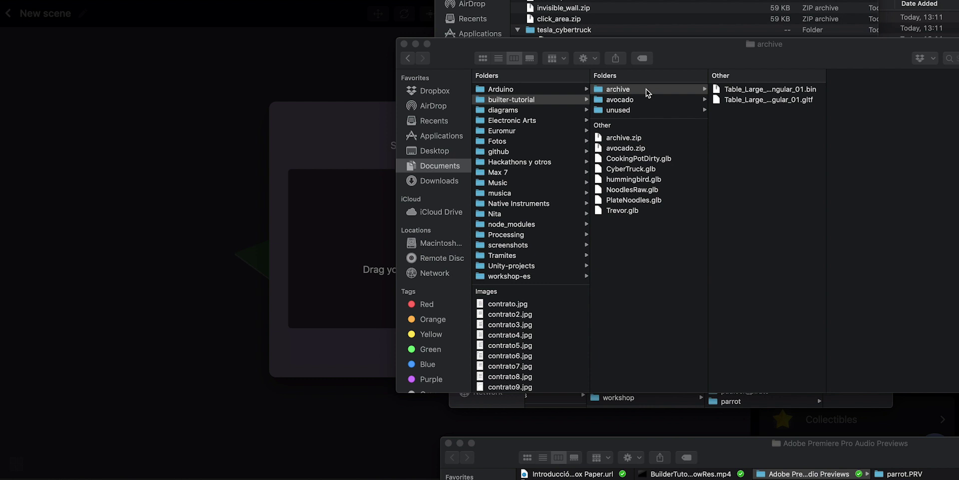
pyautogui.click(647, 101)
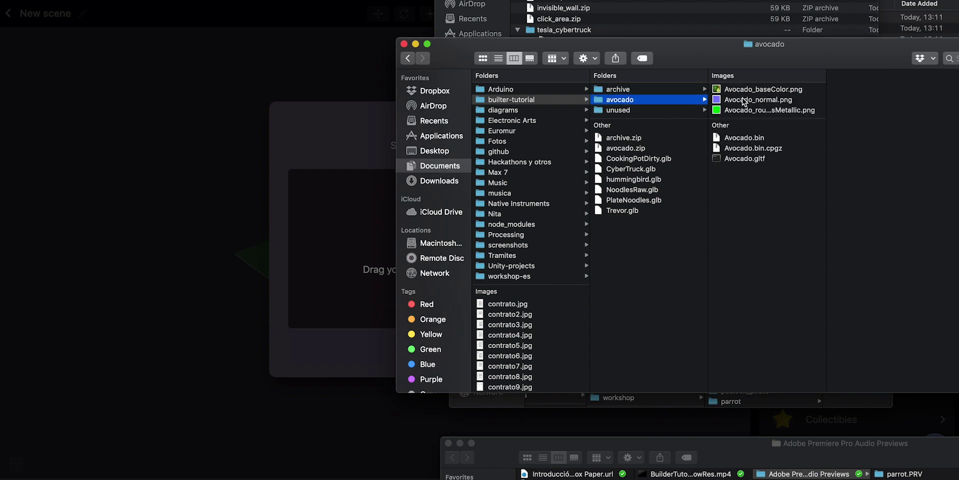
pyautogui.click(750, 150)
pyautogui.click(750, 160)
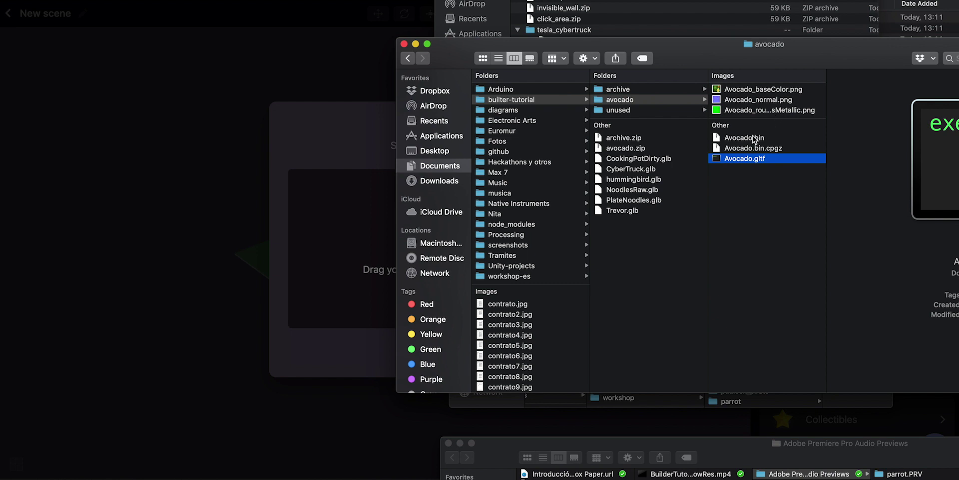
pyautogui.click(625, 148)
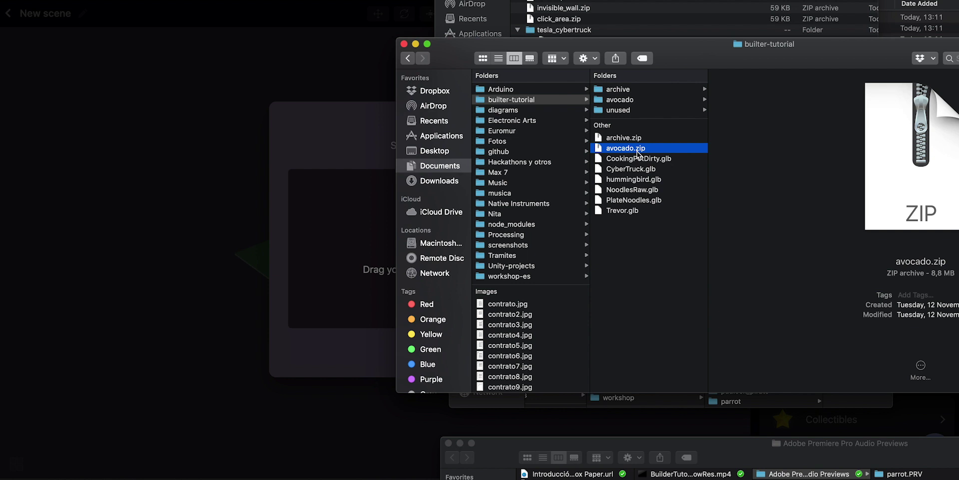
pyautogui.moveTo(637, 154); pyautogui.dragTo(360, 191)
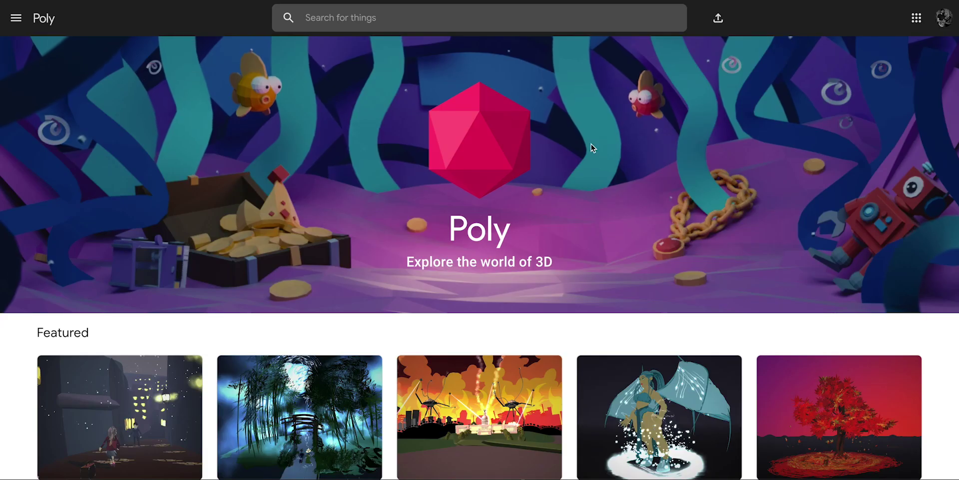
# - Search the Poly 3D model library for "table"
pyautogui.scroll(-1, 514, 305)
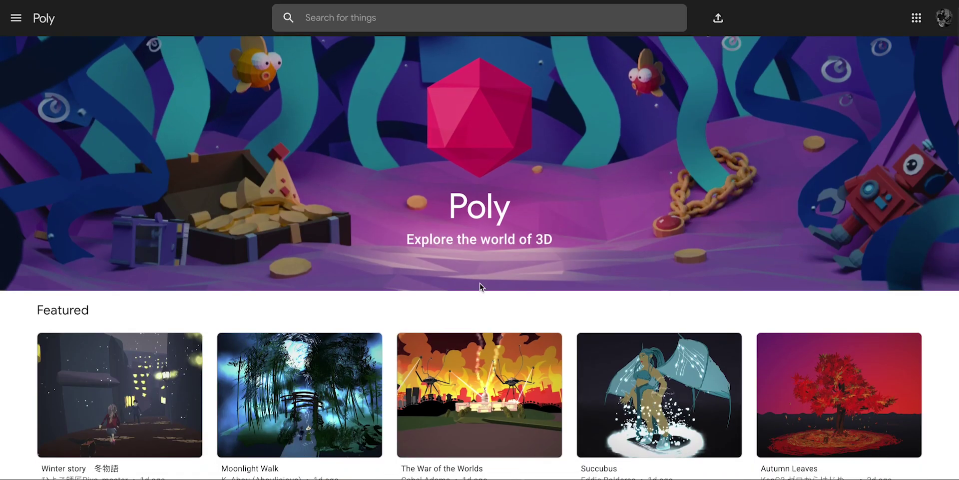
pyautogui.click(369, 18)
pyautogui.write('table')
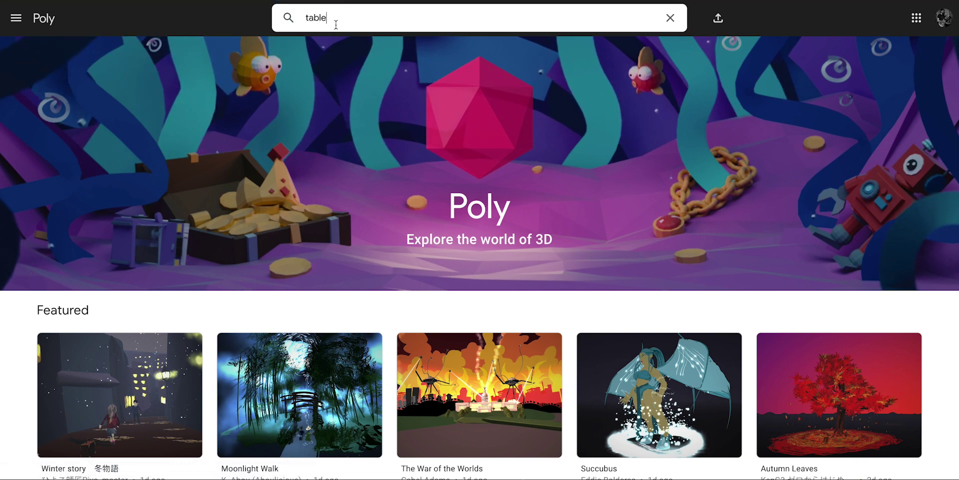
pyautogui.press('Return')
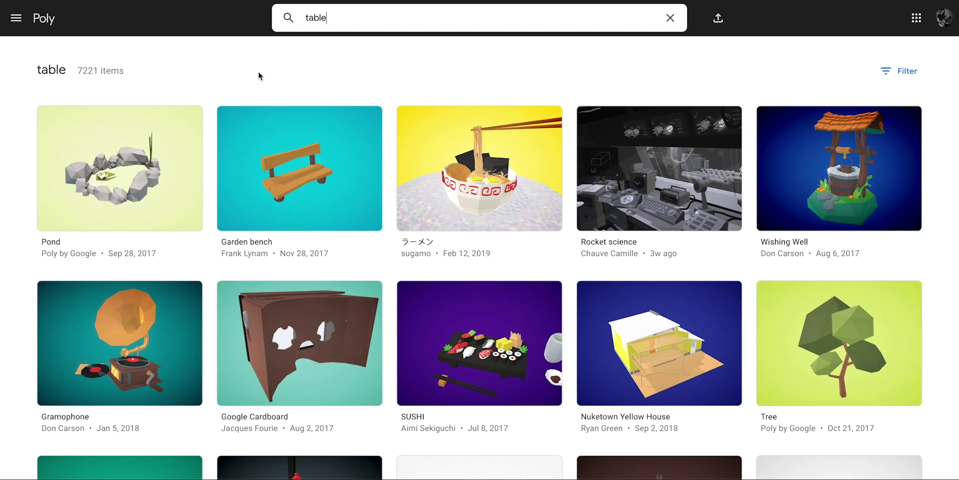
# - Open the Garden bench model and view its available download formats
pyautogui.click(260, 166)
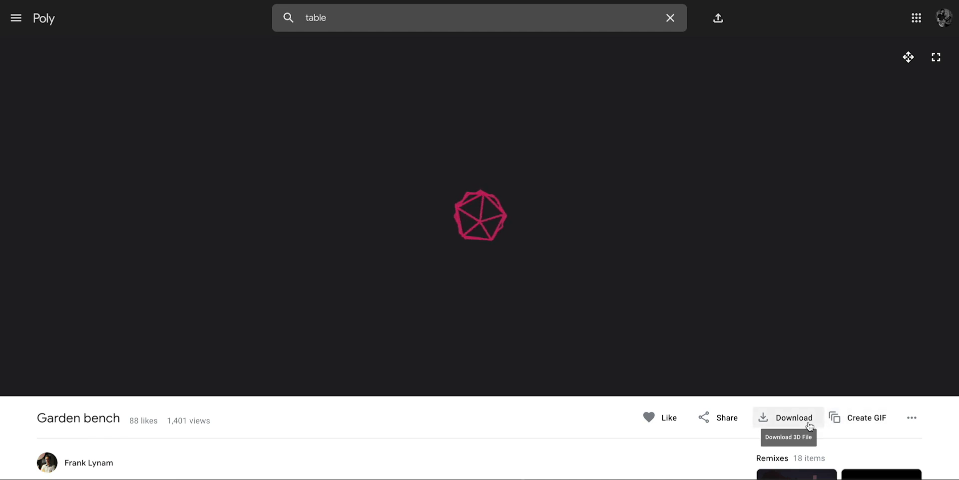
pyautogui.click(787, 421)
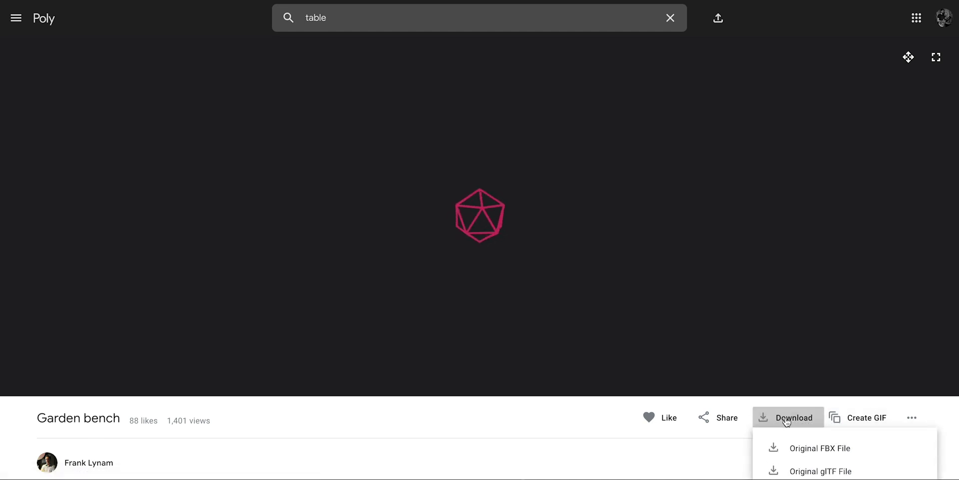
pyautogui.scroll(-2, 787, 421)
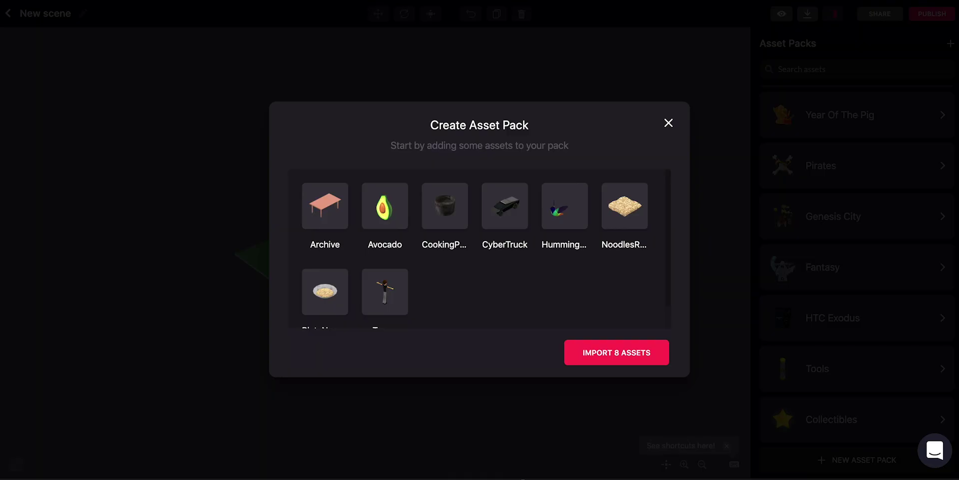
# - Import the 8 assets into the pack and rename the Archive asset as Table
pyautogui.click(609, 359)
pyautogui.moveTo(464, 171); pyautogui.dragTo(376, 172)
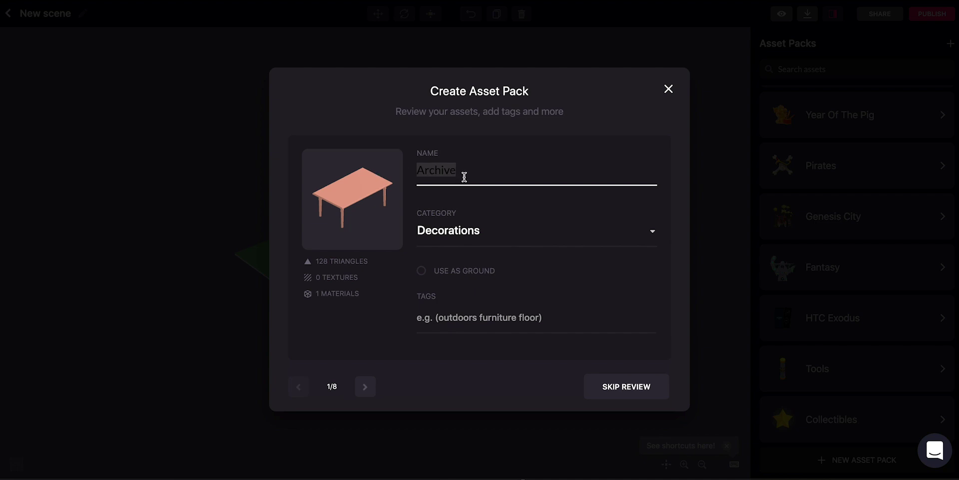
pyautogui.write('Ta')
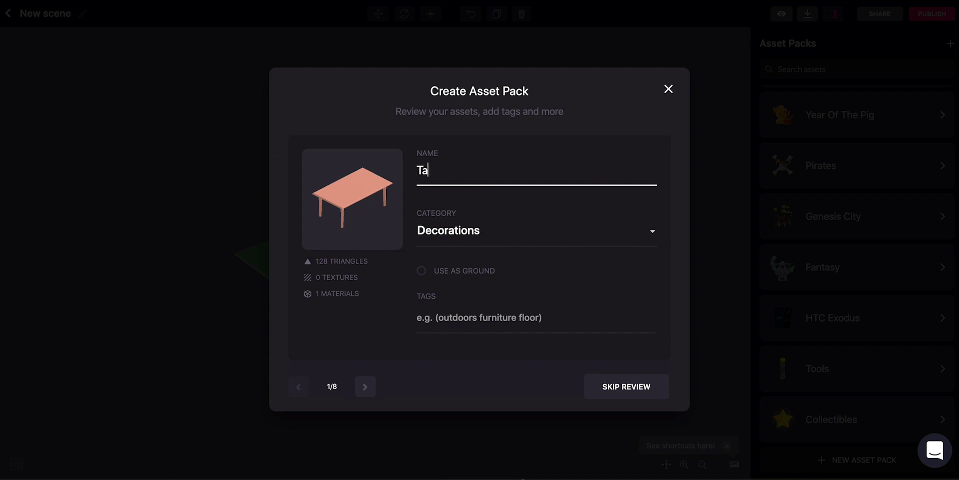
pyautogui.write('ble')
# - Review the remaining assets through Trevor without changes and continue to naming the asset pack
pyautogui.click(366, 387)
pyautogui.click(365, 388)
pyautogui.click(365, 388)
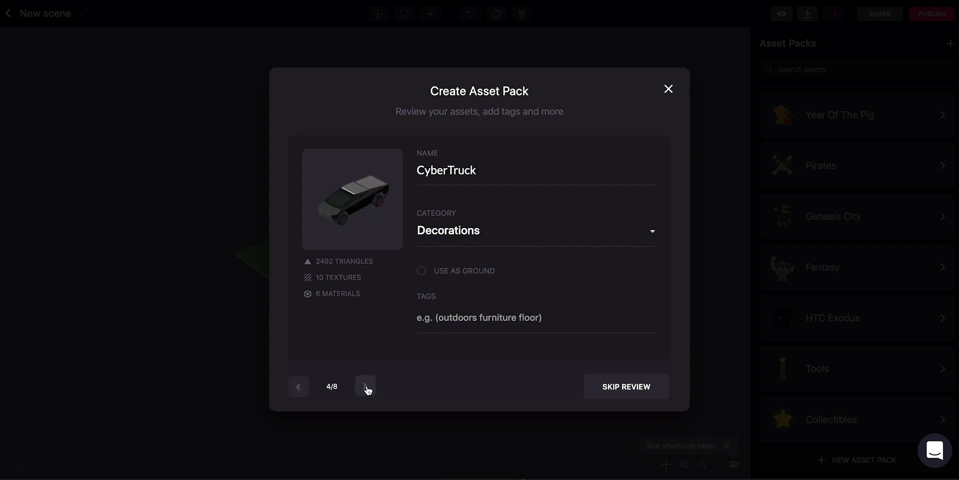
pyautogui.click(367, 389)
pyautogui.click(366, 388)
pyautogui.click(366, 388)
pyautogui.click(367, 389)
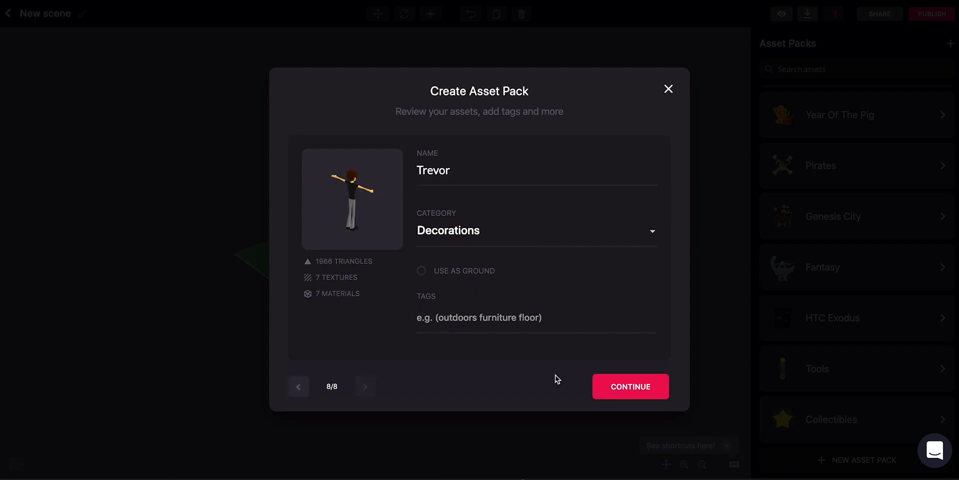
pyautogui.click(634, 395)
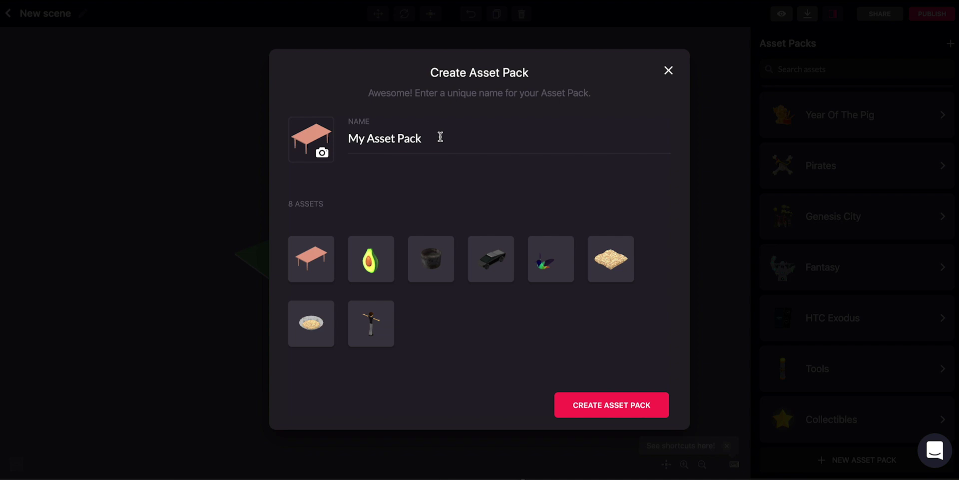
# - Name the asset pack "My custom assets" and create it
pyautogui.moveTo(439, 137); pyautogui.dragTo(343, 140)
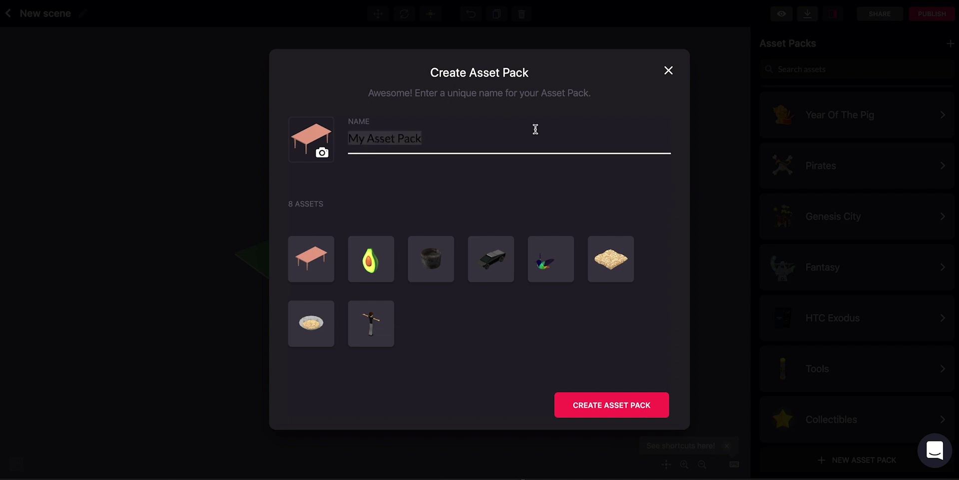
pyautogui.press('Right')
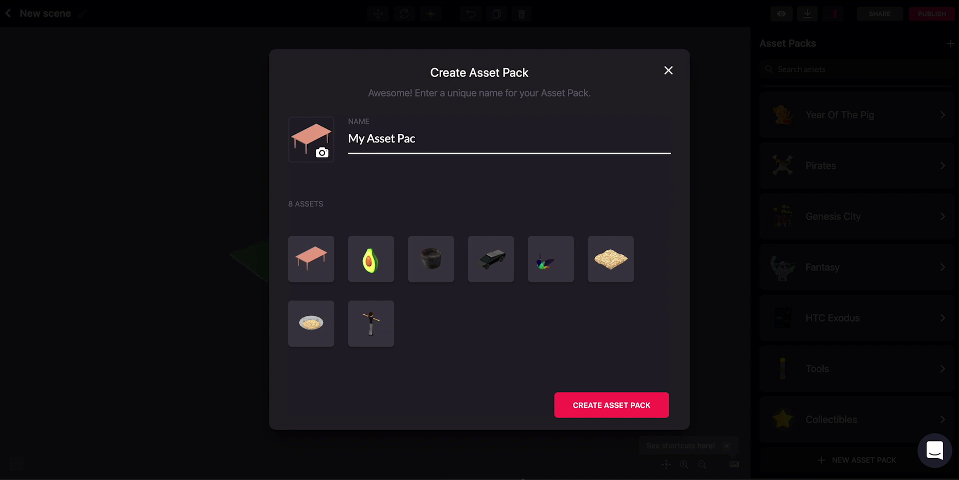
pyautogui.press('BackSpace')
pyautogui.press('BackSpace')
pyautogui.press('BackSpace')
pyautogui.press('BackSpace')
pyautogui.press('BackSpace')
pyautogui.press('BackSpace')
pyautogui.press('BackSpace')
pyautogui.press('BackSpace')
pyautogui.write('custom assets')
pyautogui.click(610, 411)
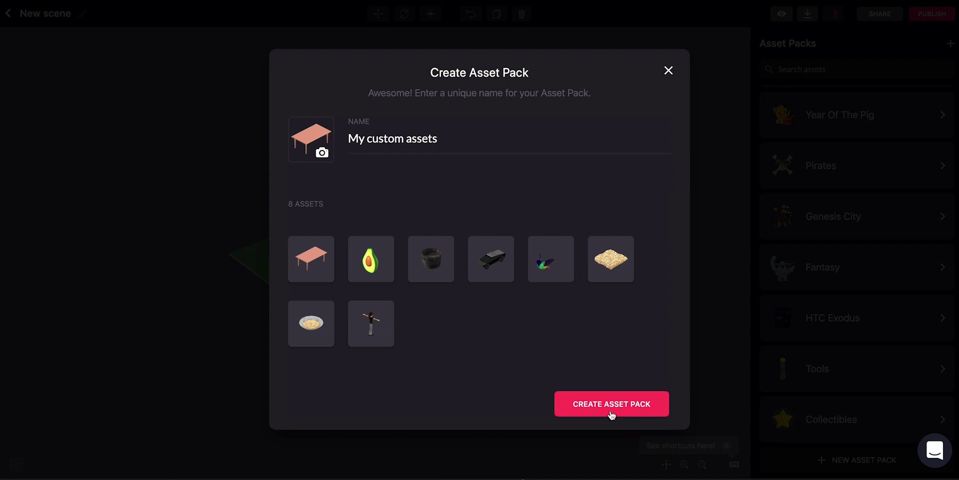
pyautogui.click(586, 405)
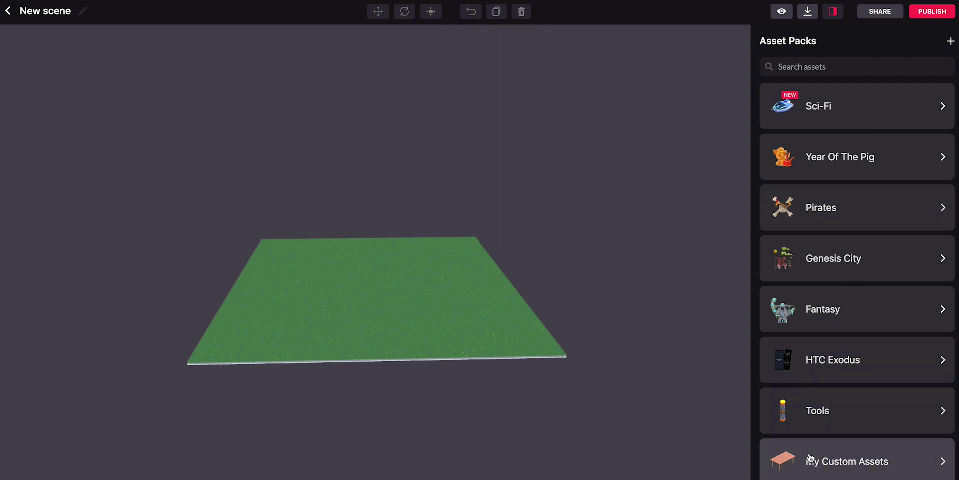
# - Place the CookingPotDirty and table models from the My Custom Assets pack on the green ground
pyautogui.click(848, 471)
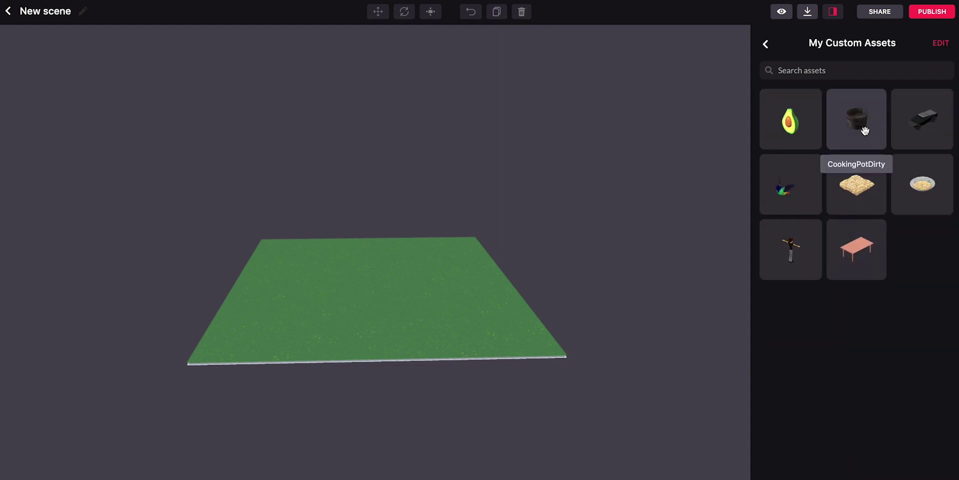
pyautogui.moveTo(856, 118); pyautogui.dragTo(482, 317)
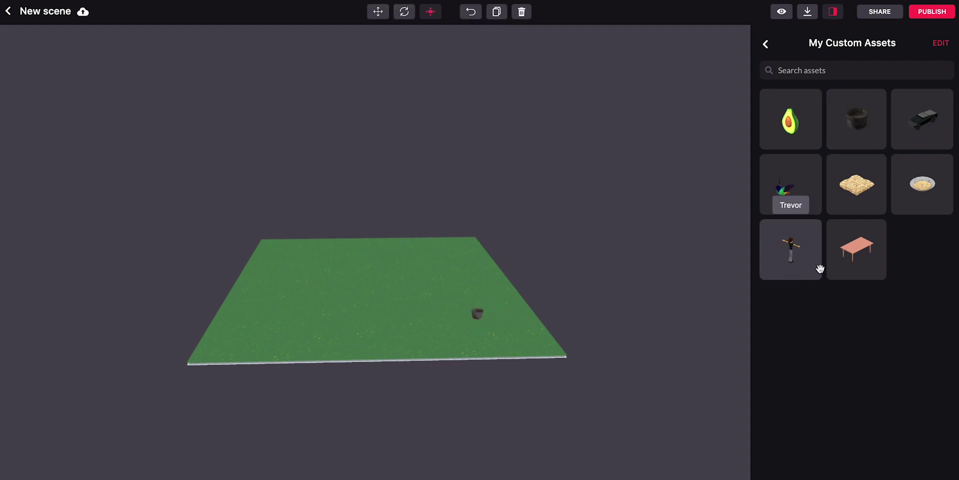
pyautogui.moveTo(856, 255); pyautogui.dragTo(398, 314)
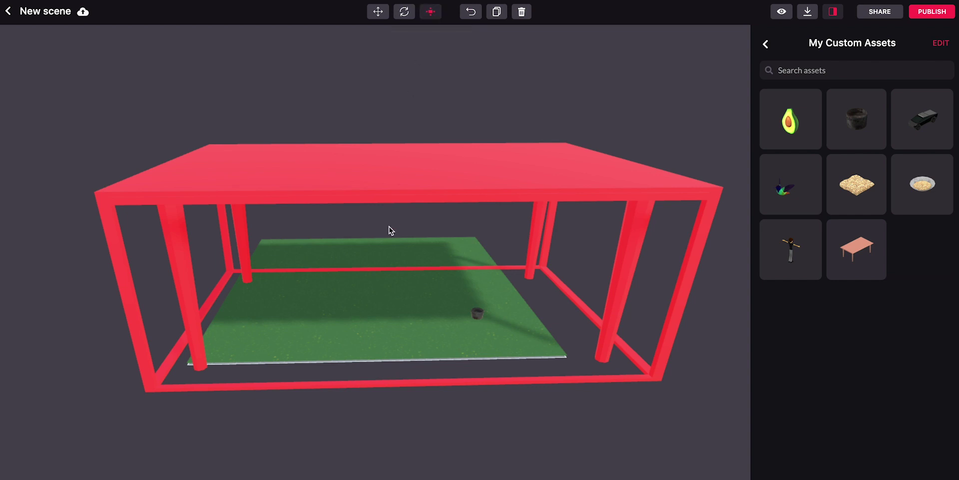
# - Select the oversized table and scale it down to fit well within the ground
pyautogui.click(383, 197)
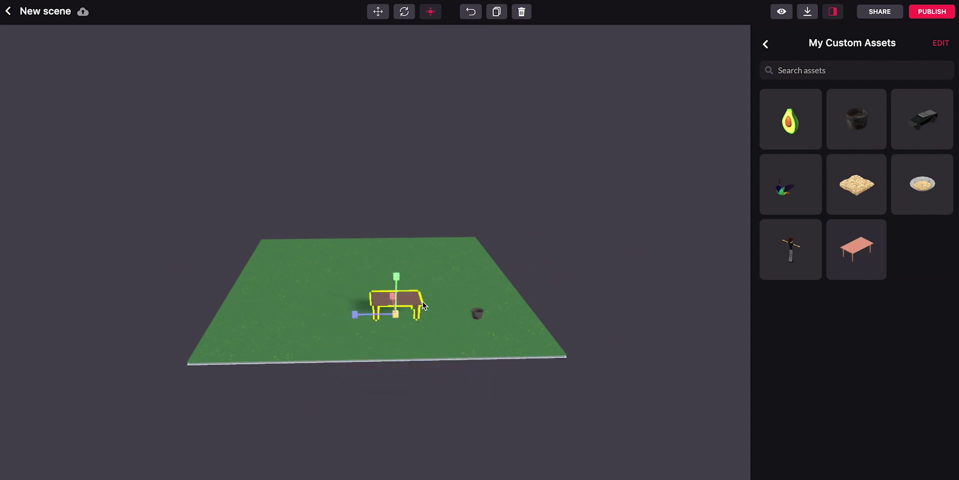
# - Move the scaled table near the ground's front edge, just in front of the cooking pot
pyautogui.click(477, 313)
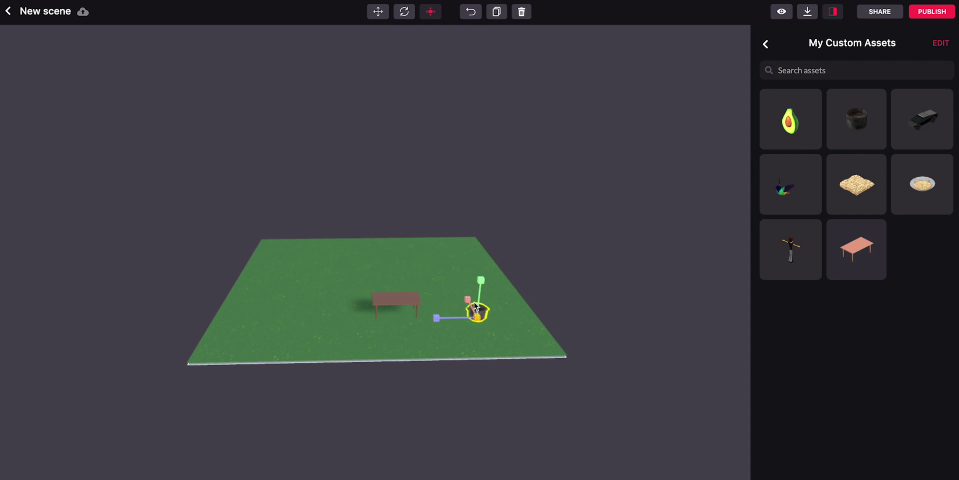
pyautogui.click(409, 299)
pyautogui.click(378, 11)
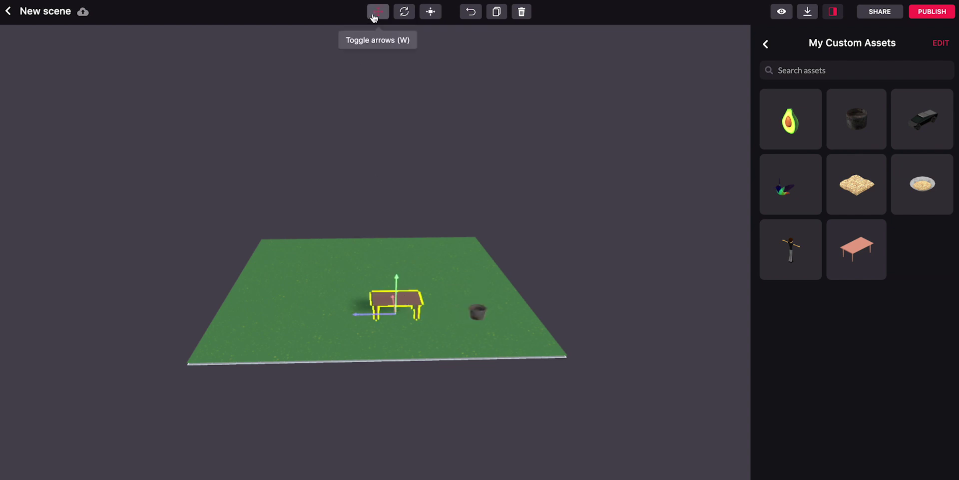
pyautogui.moveTo(409, 301); pyautogui.dragTo(530, 348)
# - Move the cooking pot forward and raise it onto the tabletop
pyautogui.click(477, 314)
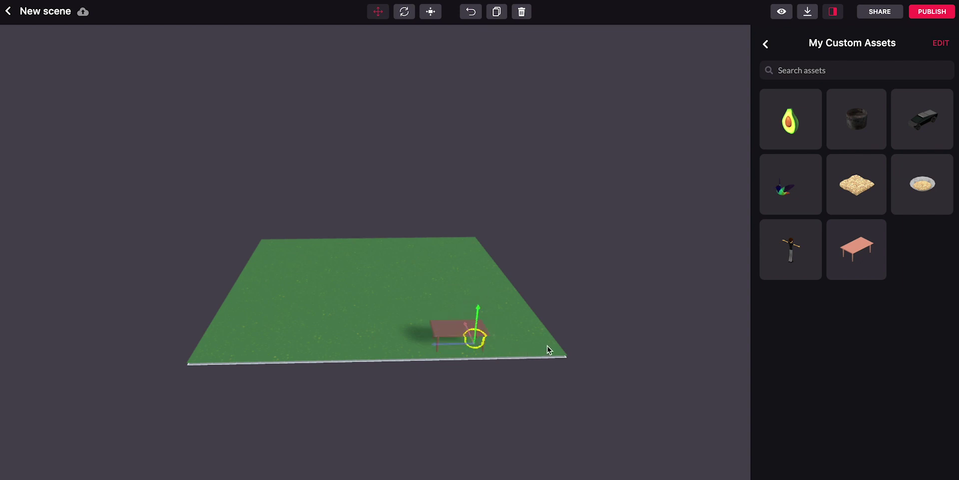
pyautogui.moveTo(475, 338); pyautogui.dragTo(479, 307)
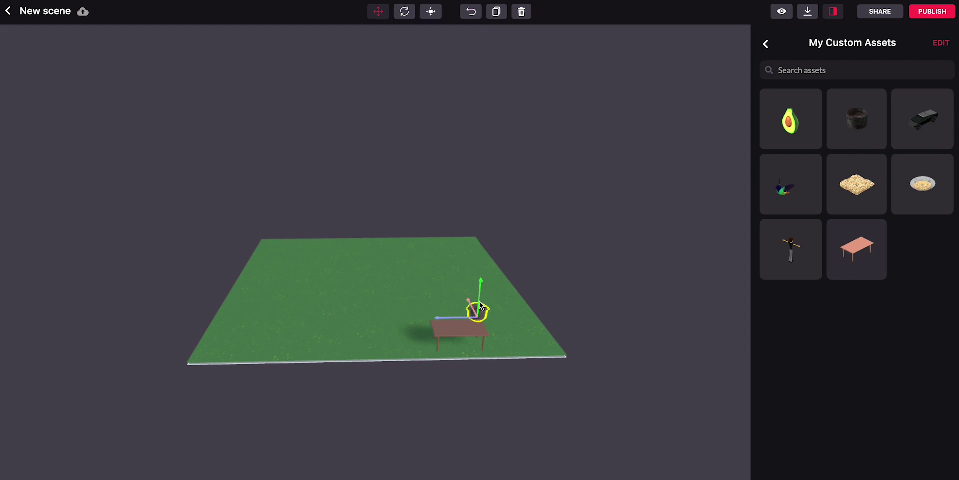
pyautogui.moveTo(469, 343)
pyautogui.mouseDown()
pyautogui.moveTo(456, 309)
pyautogui.moveTo(476, 343)
pyautogui.mouseUp()
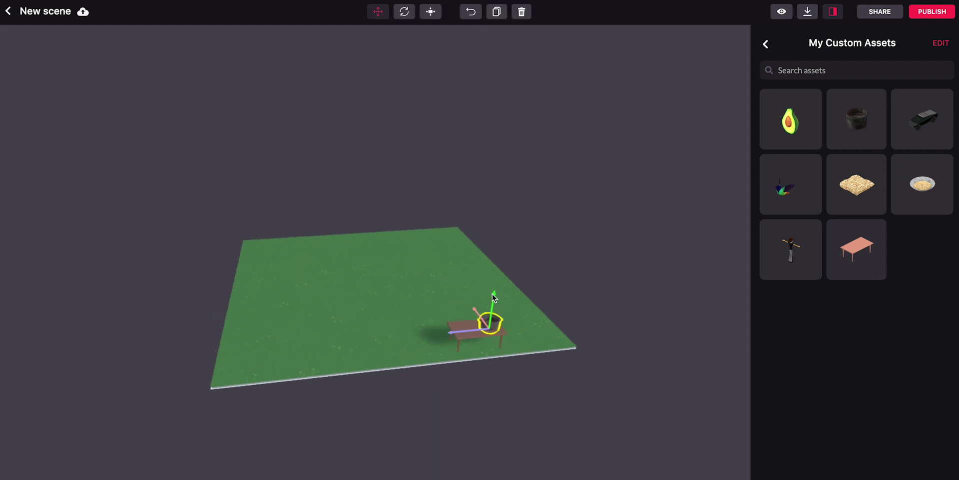
pyautogui.moveTo(565, 195); pyautogui.dragTo(423, 96)
pyautogui.scroll(-5, 423, 96)
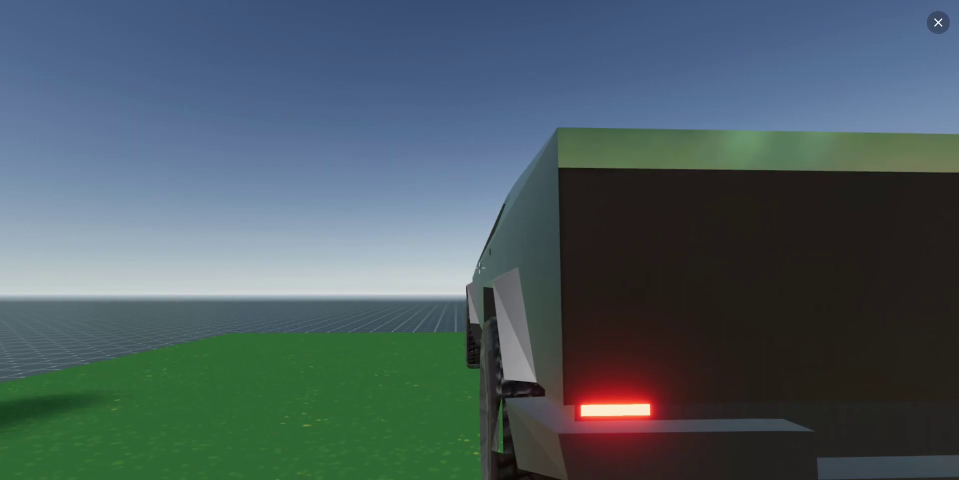
# - Walk around the car and table in the scene preview to inspect them, and return to the editor
pyautogui.press('w')
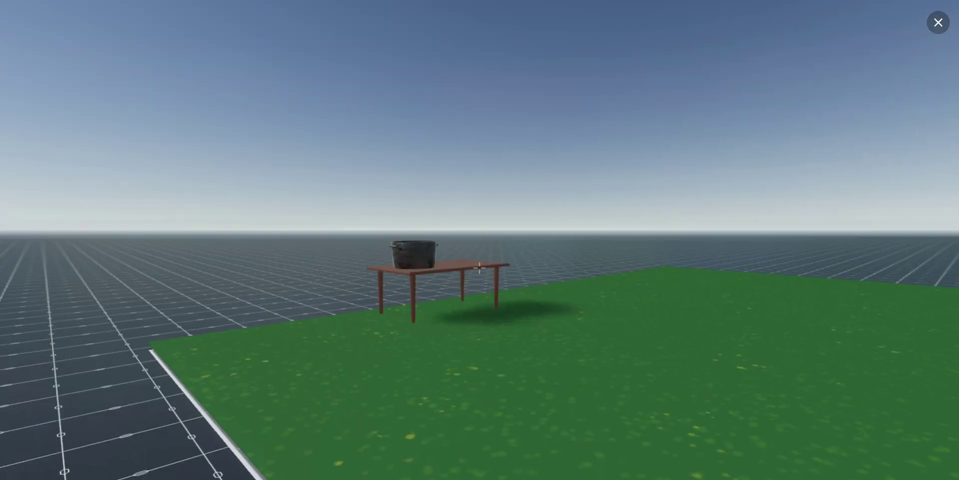
pyautogui.press('w')
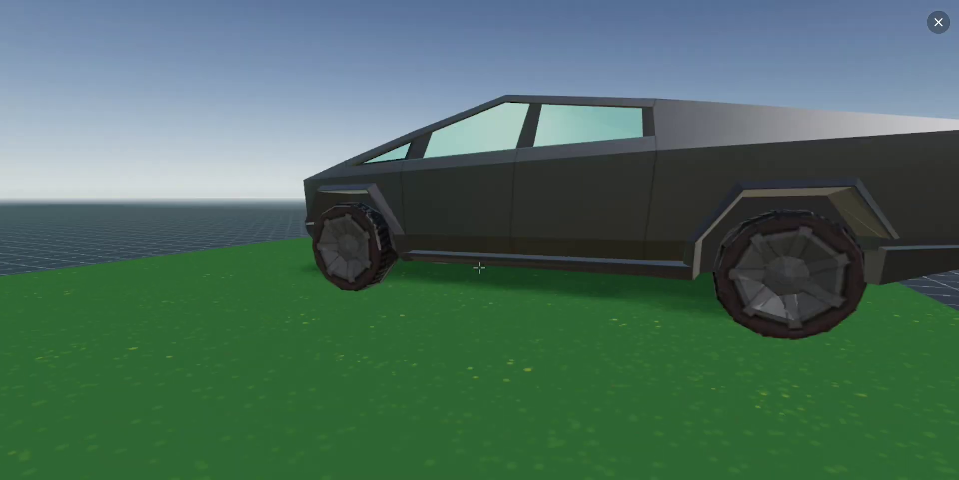
pyautogui.press('a')
pyautogui.press('s')
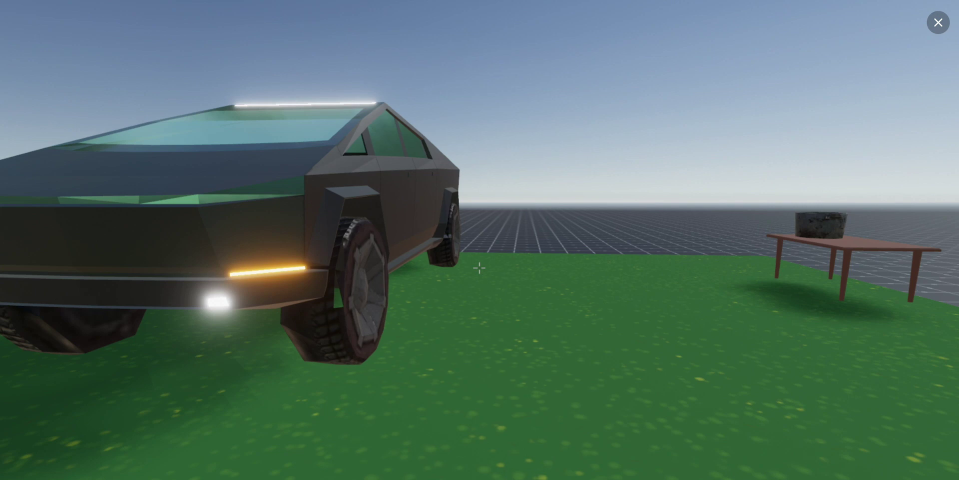
pyautogui.press('s')
pyautogui.press('a')
pyautogui.press('w')
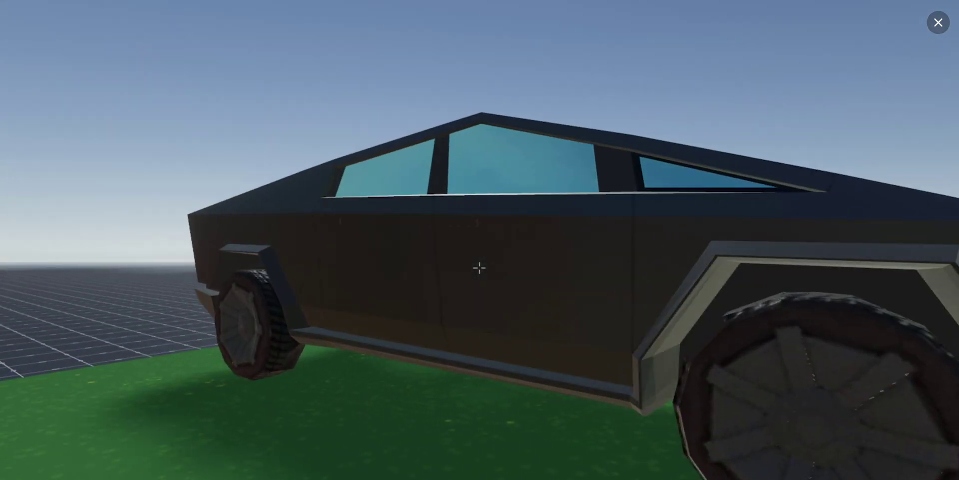
pyautogui.press('d')
pyautogui.press('d')
pyautogui.press('w')
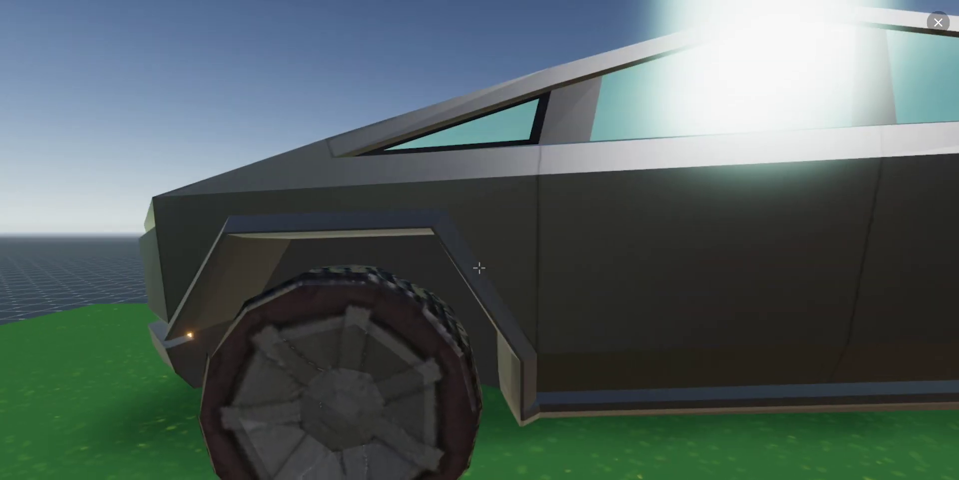
pyautogui.press('d')
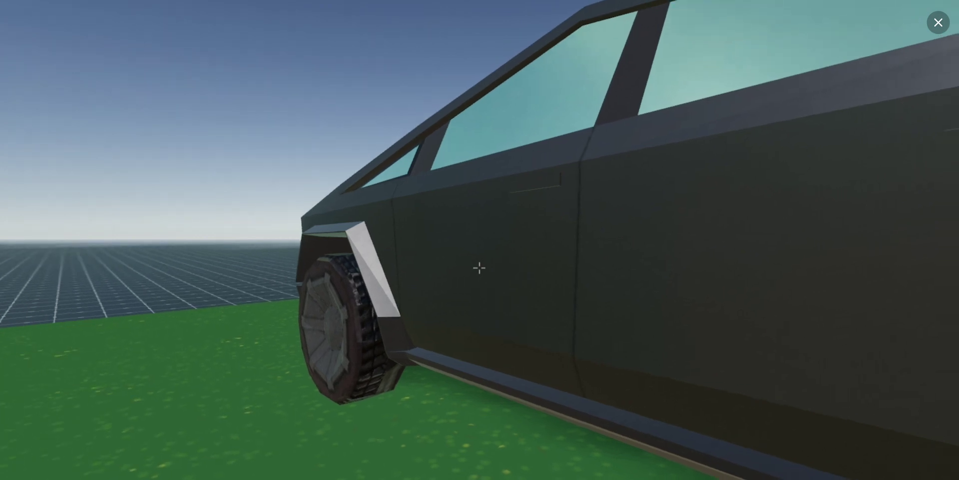
pyautogui.press('w')
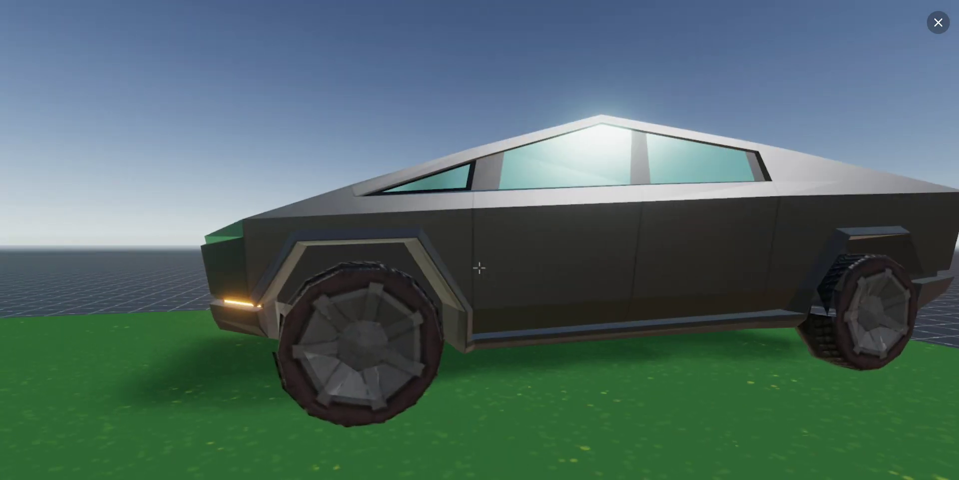
pyautogui.click(938, 23)
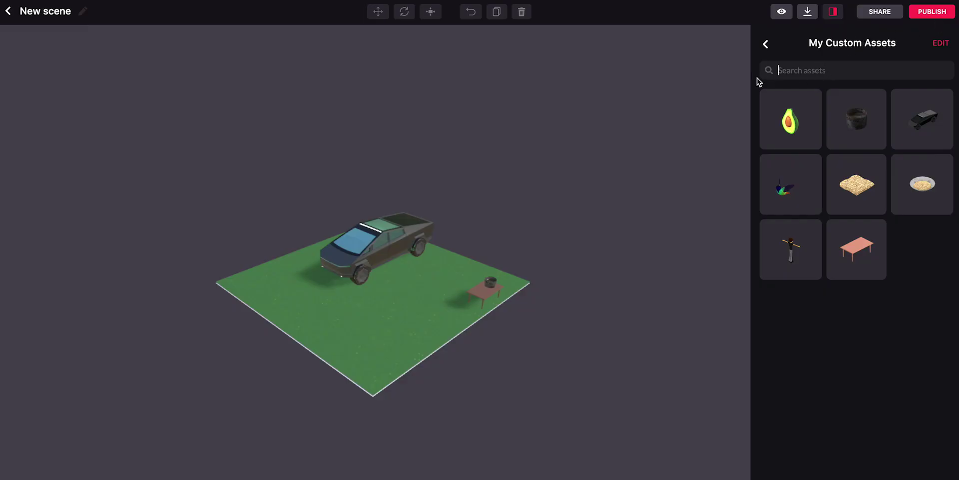
# - Search the assets for "invis" and place an Invisible Wall beside the car's front wheel
pyautogui.write('invis')
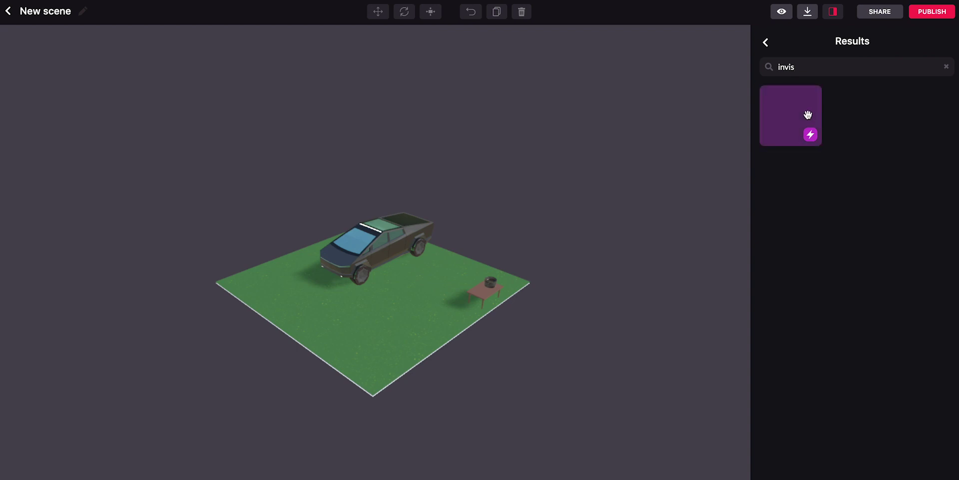
pyautogui.moveTo(795, 118); pyautogui.dragTo(459, 260)
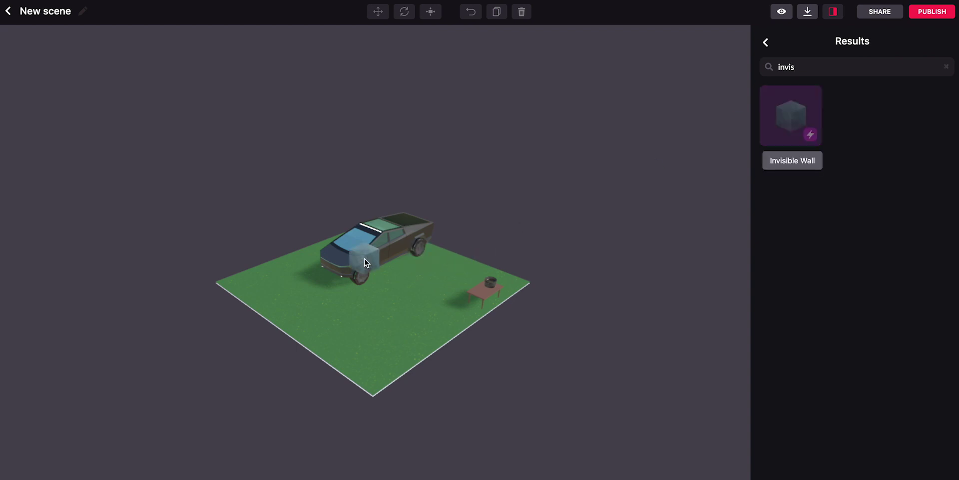
pyautogui.moveTo(336, 266); pyautogui.dragTo(337, 267)
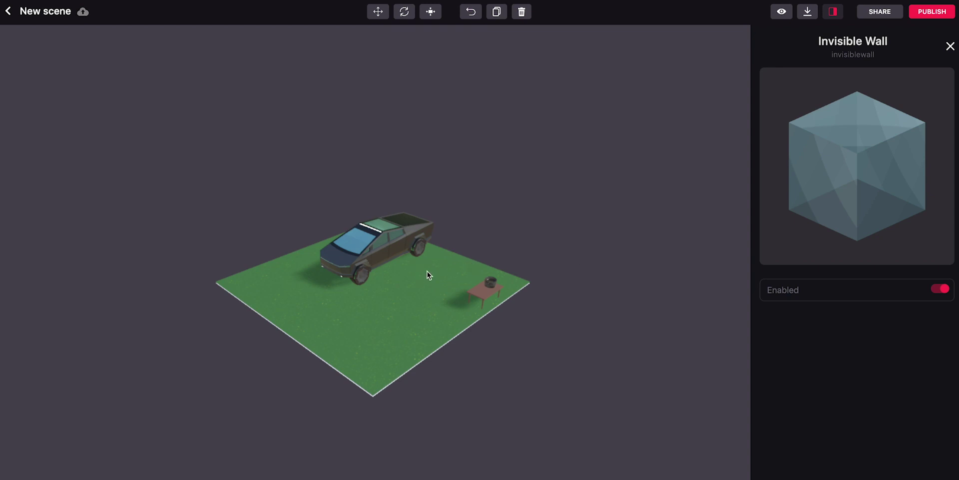
# - Stretch and reposition the Invisible Wall so that it encloses the whole car
pyautogui.moveTo(427, 274); pyautogui.dragTo(454, 281)
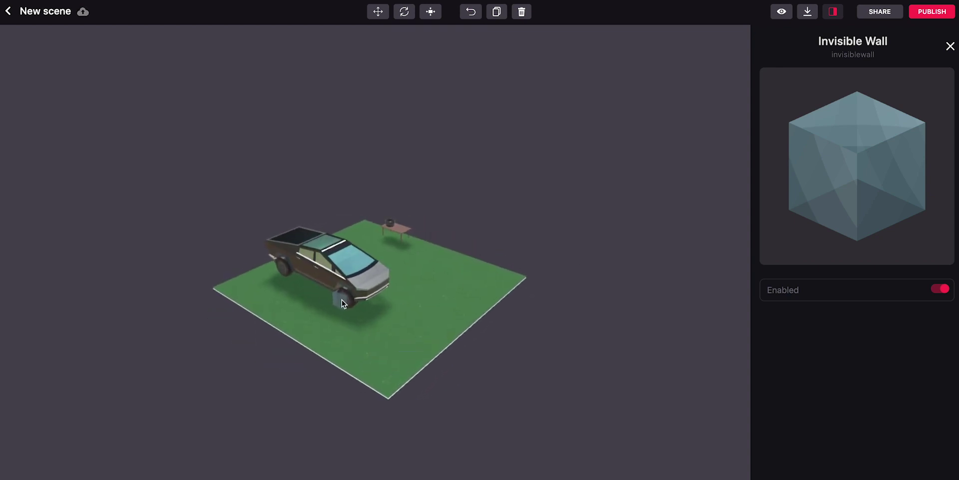
pyautogui.moveTo(342, 300); pyautogui.dragTo(361, 292)
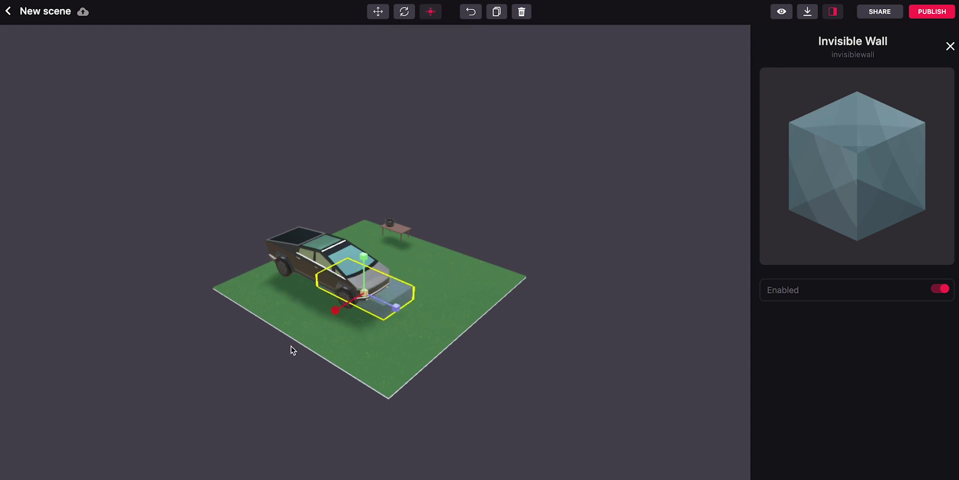
pyautogui.click(363, 272)
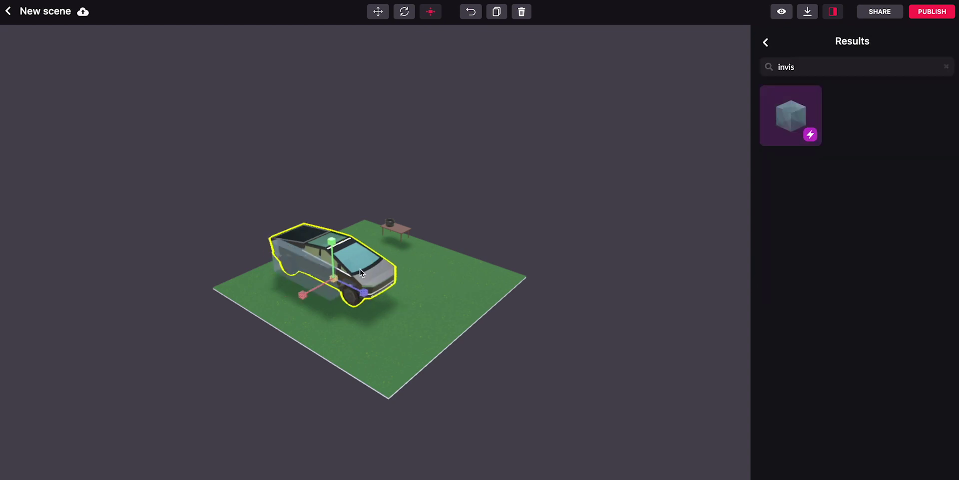
pyautogui.click(362, 272)
pyautogui.click(339, 273)
pyautogui.click(329, 282)
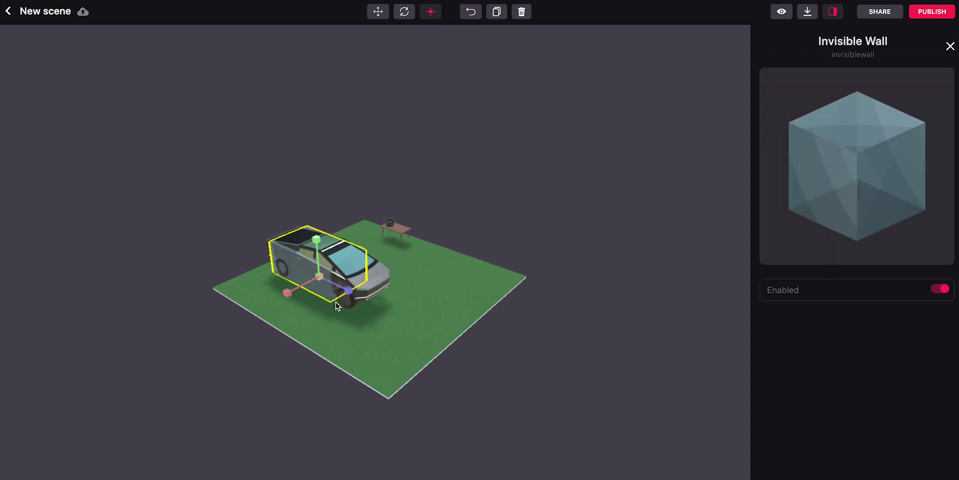
pyautogui.moveTo(336, 306); pyautogui.dragTo(404, 321)
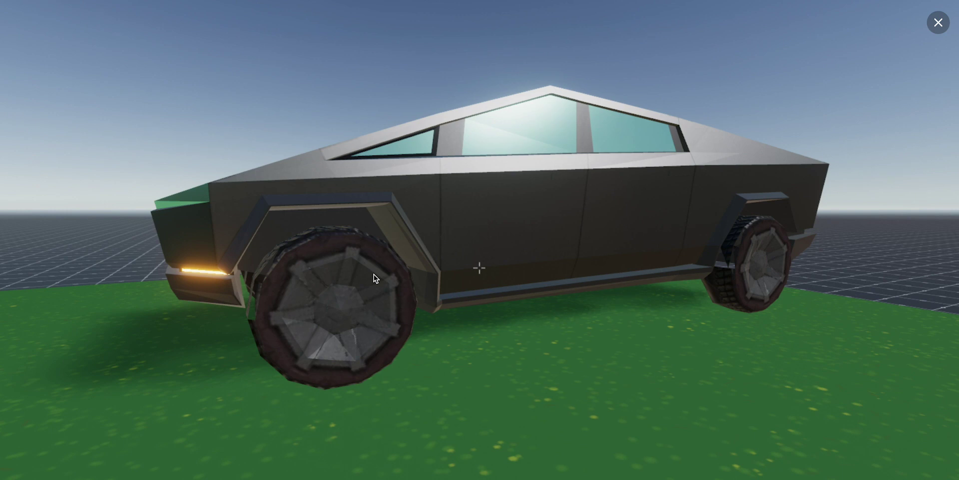
# - Exit the preview and read the Colliders page in the 3D Modeling section of the Decentraland documentation
pyautogui.click(936, 26)
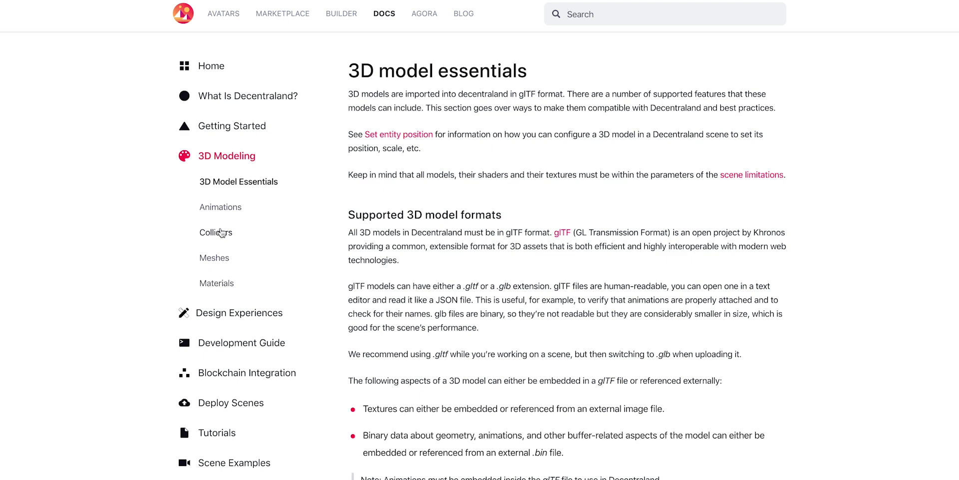
pyautogui.click(221, 232)
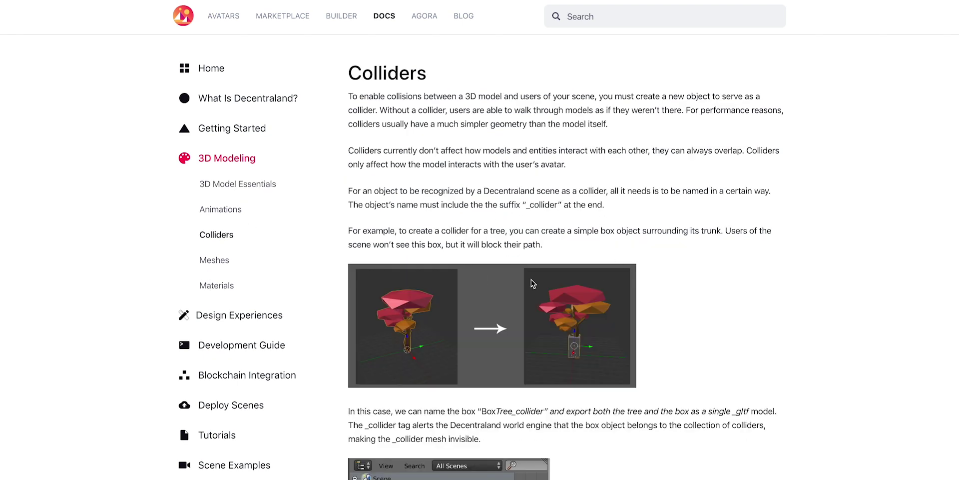
pyautogui.scroll(-3, 580, 386)
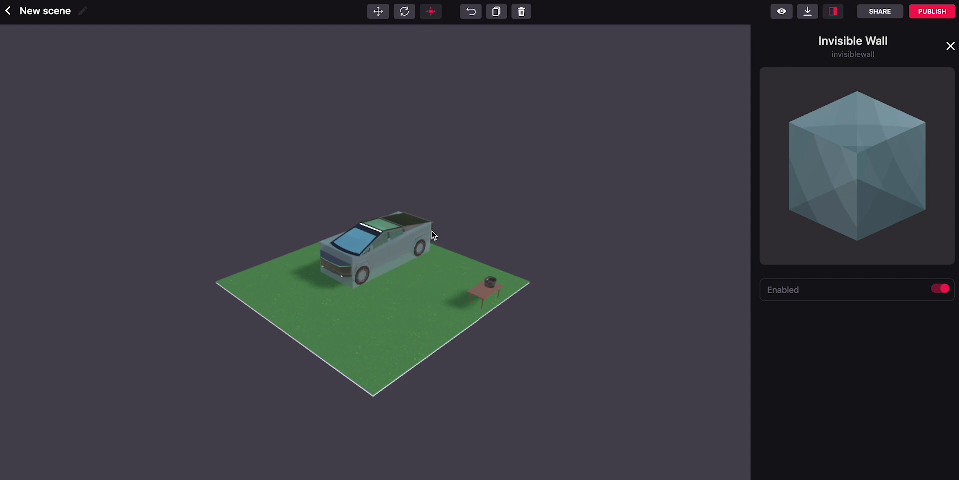
# - Place the Trevor character and the hummingbird from My Custom Assets in front of the car, and raise the hummingbird above the ground
pyautogui.click(951, 47)
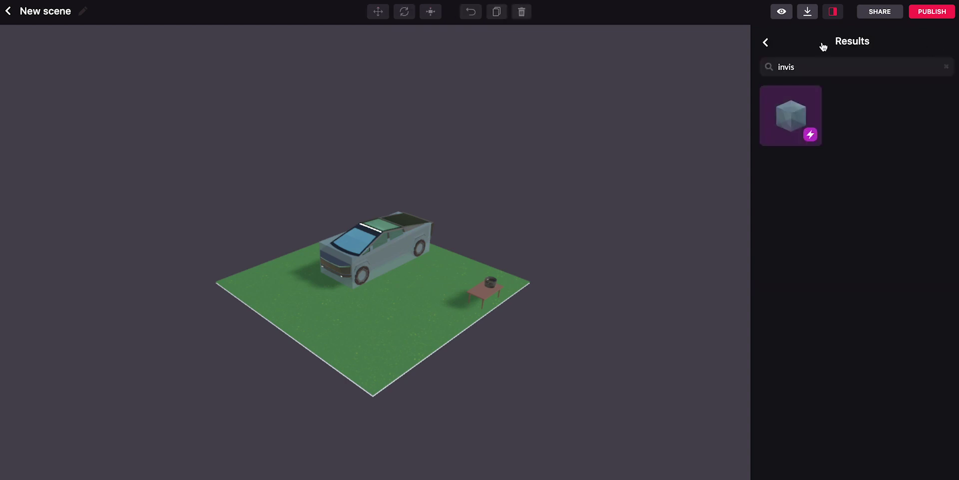
pyautogui.click(766, 44)
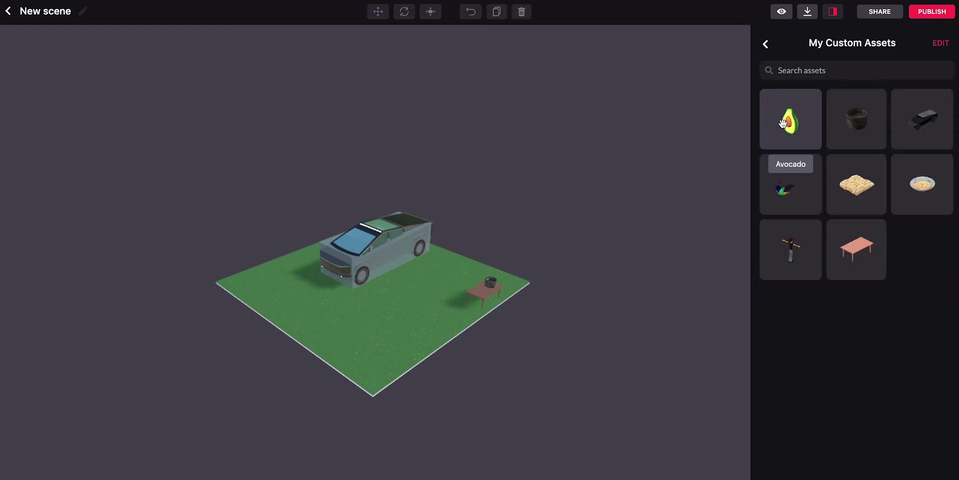
pyautogui.moveTo(791, 248); pyautogui.dragTo(384, 353)
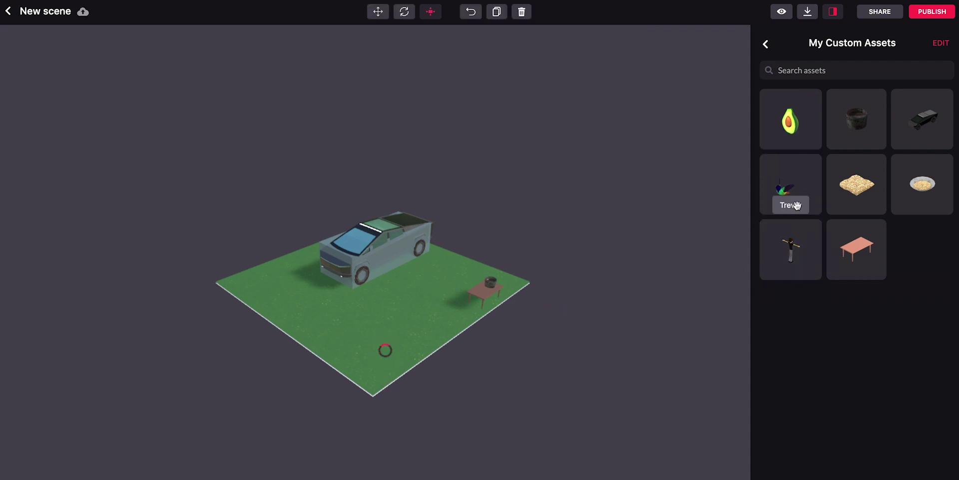
pyautogui.moveTo(460, 328); pyautogui.dragTo(403, 312)
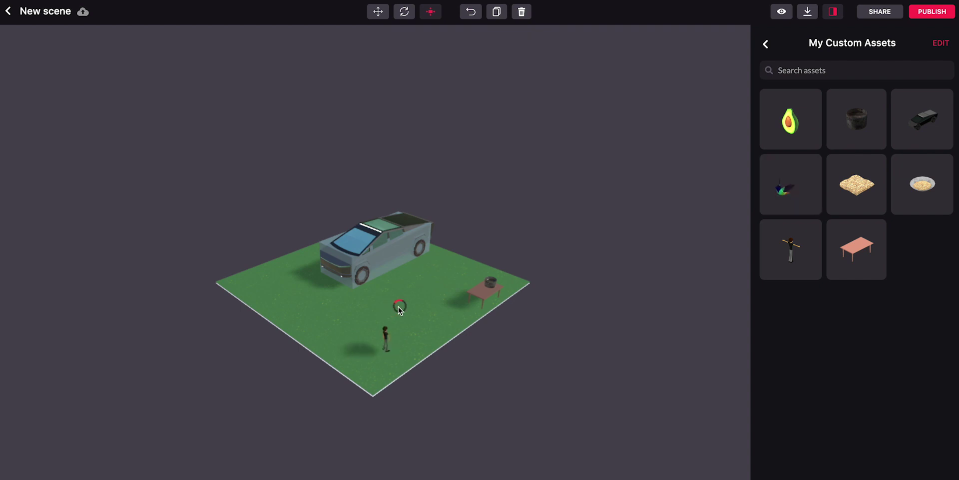
pyautogui.moveTo(389, 341); pyautogui.dragTo(355, 335)
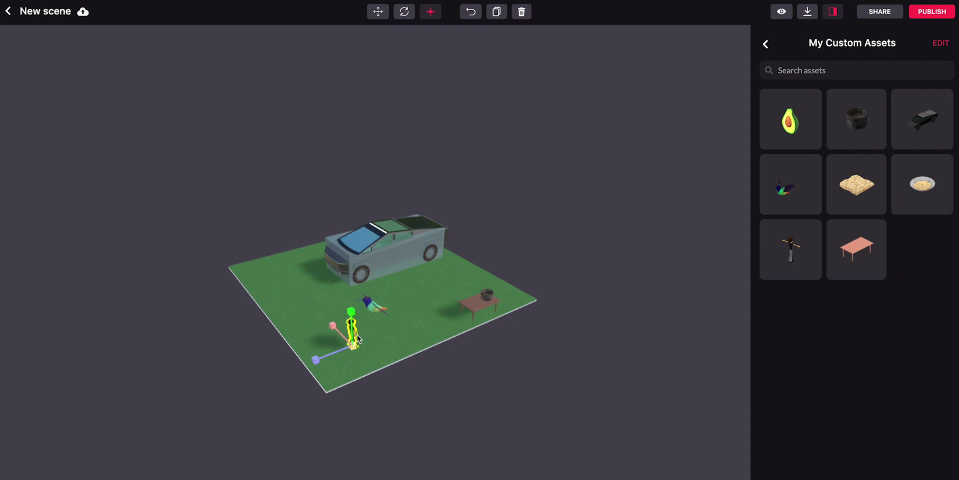
pyautogui.click(378, 12)
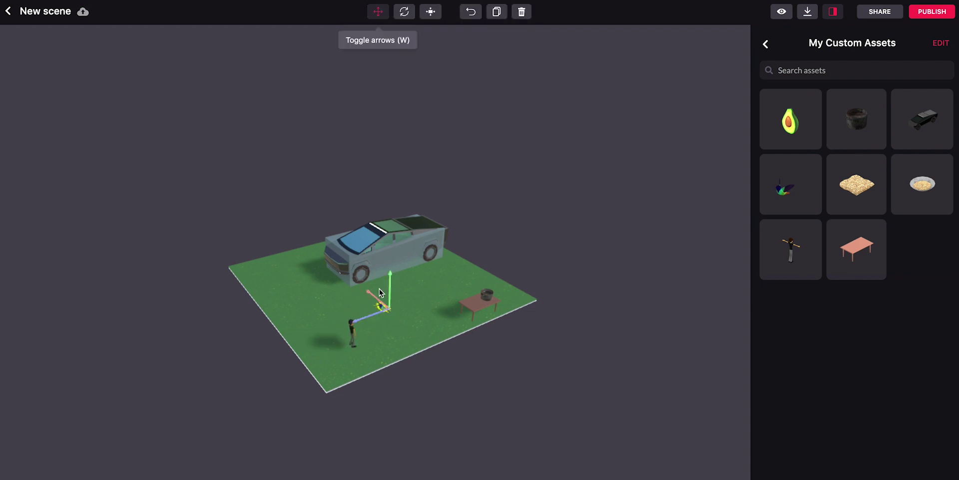
# - Preview the scene and walk around the animated character, hummingbird, car and table
pyautogui.click(781, 11)
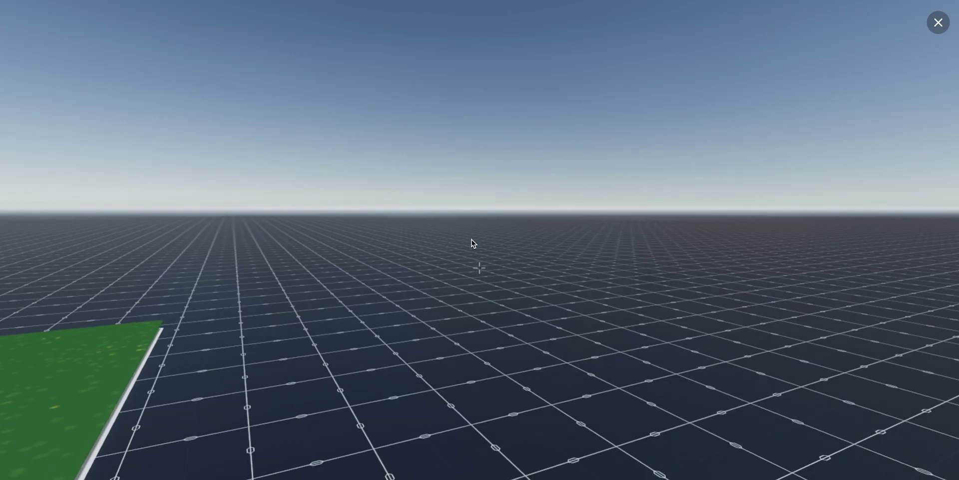
pyautogui.click(324, 247)
pyautogui.press('w')
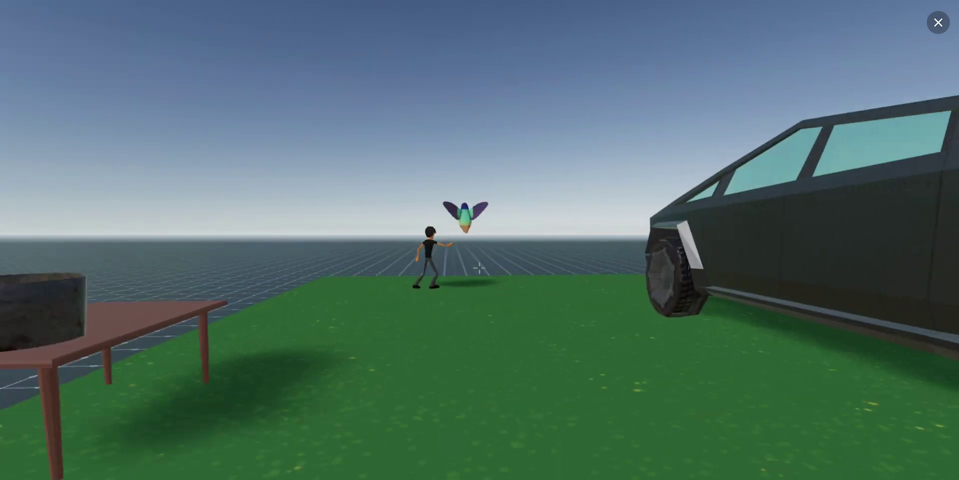
pyautogui.press('w')
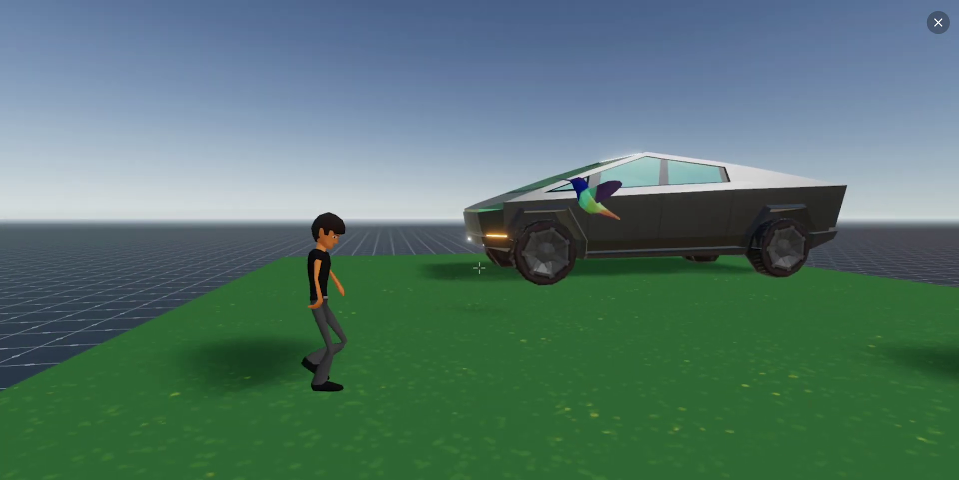
pyautogui.press('a')
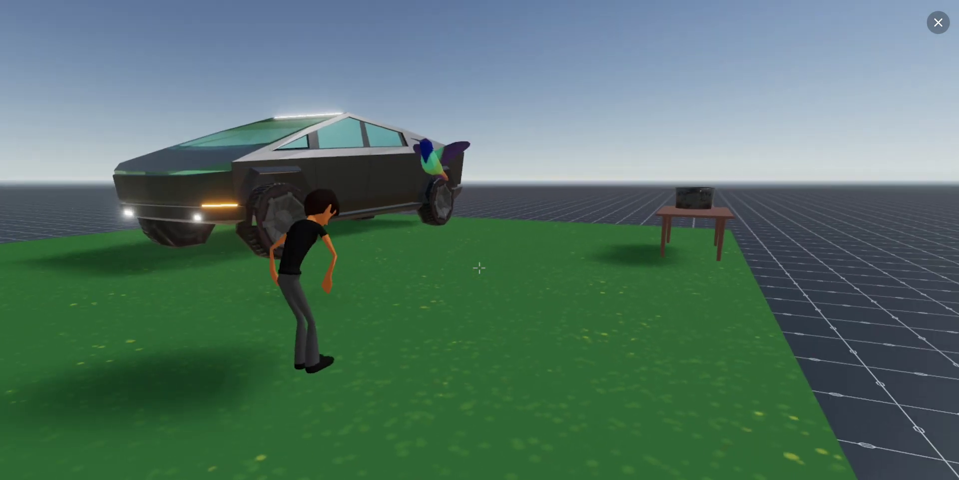
# - View the animated character and hummingbird up close from several sides in the preview, and return to the scene editor
pyautogui.press('w')
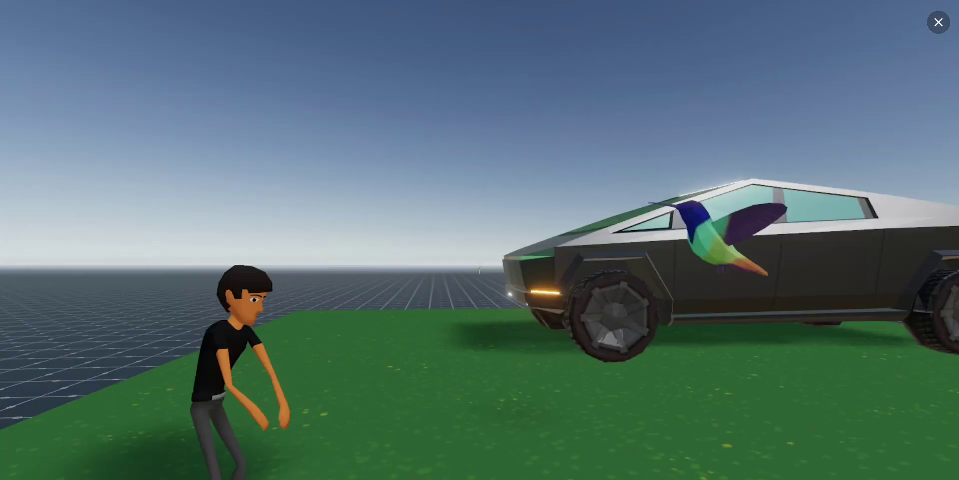
pyautogui.press('w')
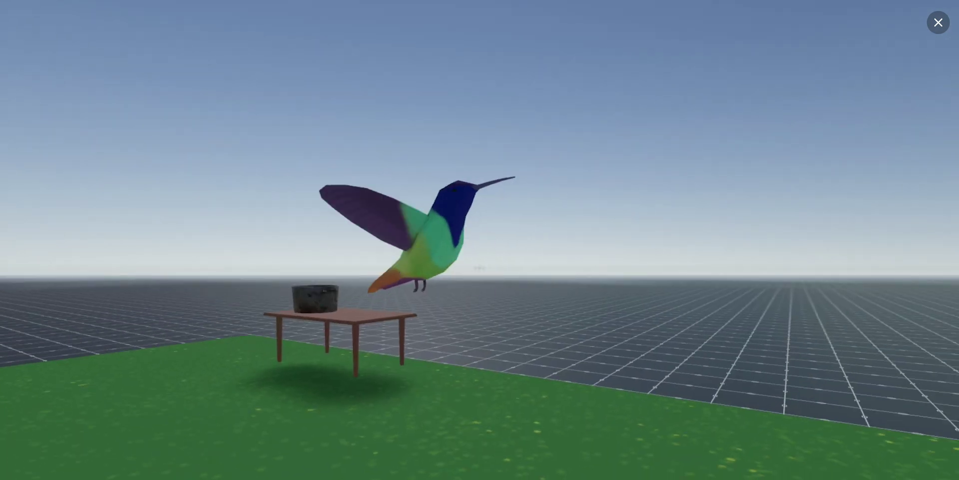
pyautogui.press('s')
pyautogui.press('w')
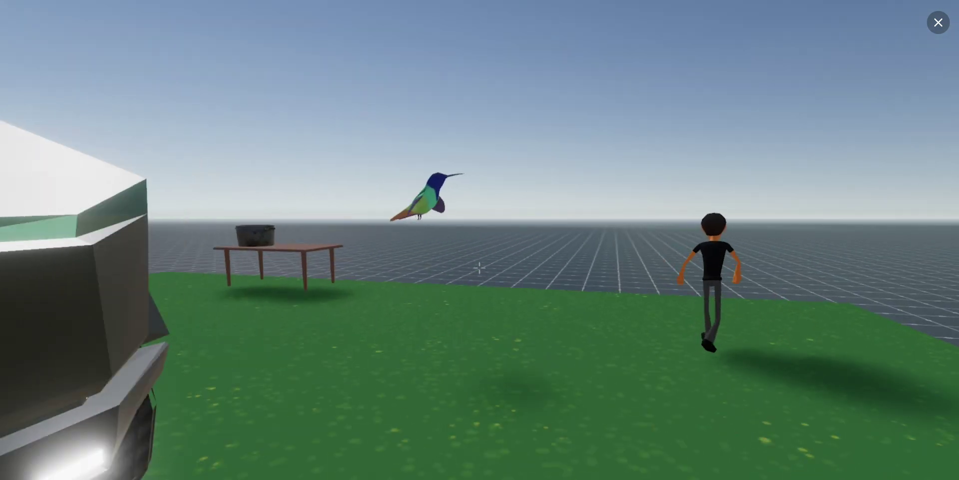
pyautogui.press('d')
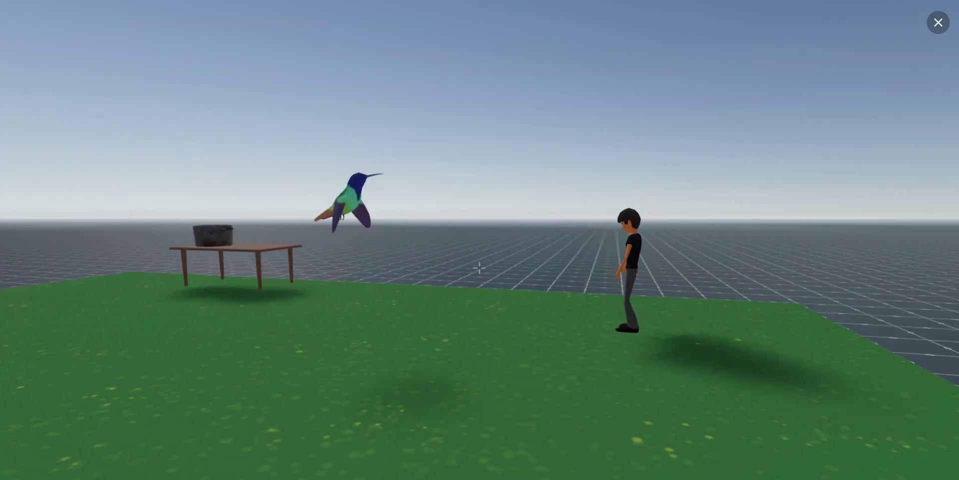
pyautogui.press('s')
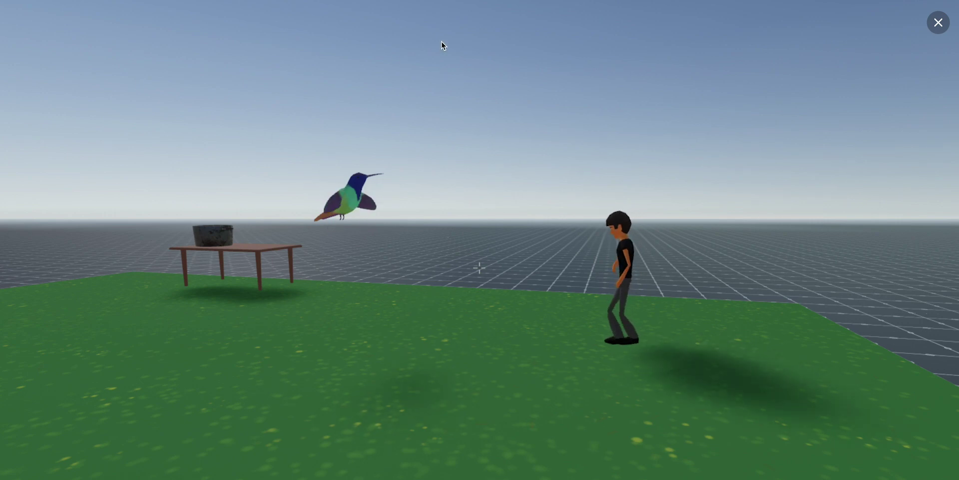
pyautogui.click(939, 23)
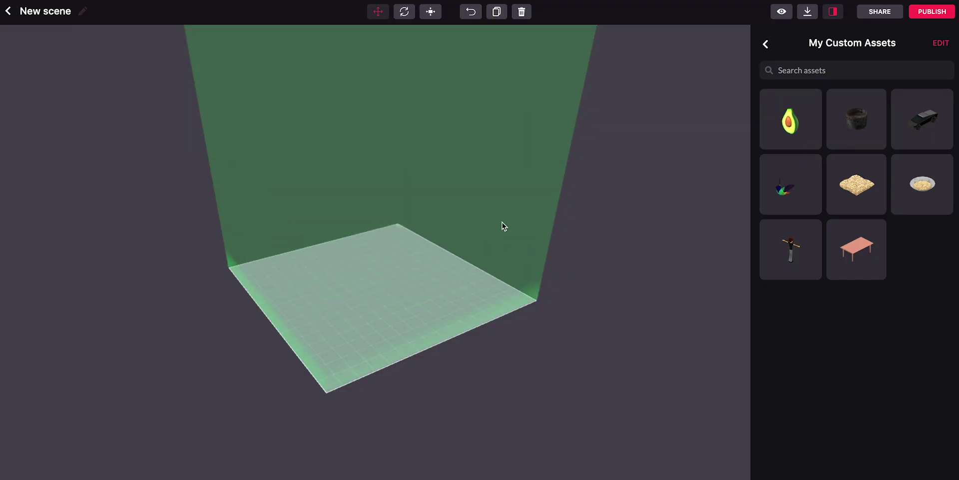